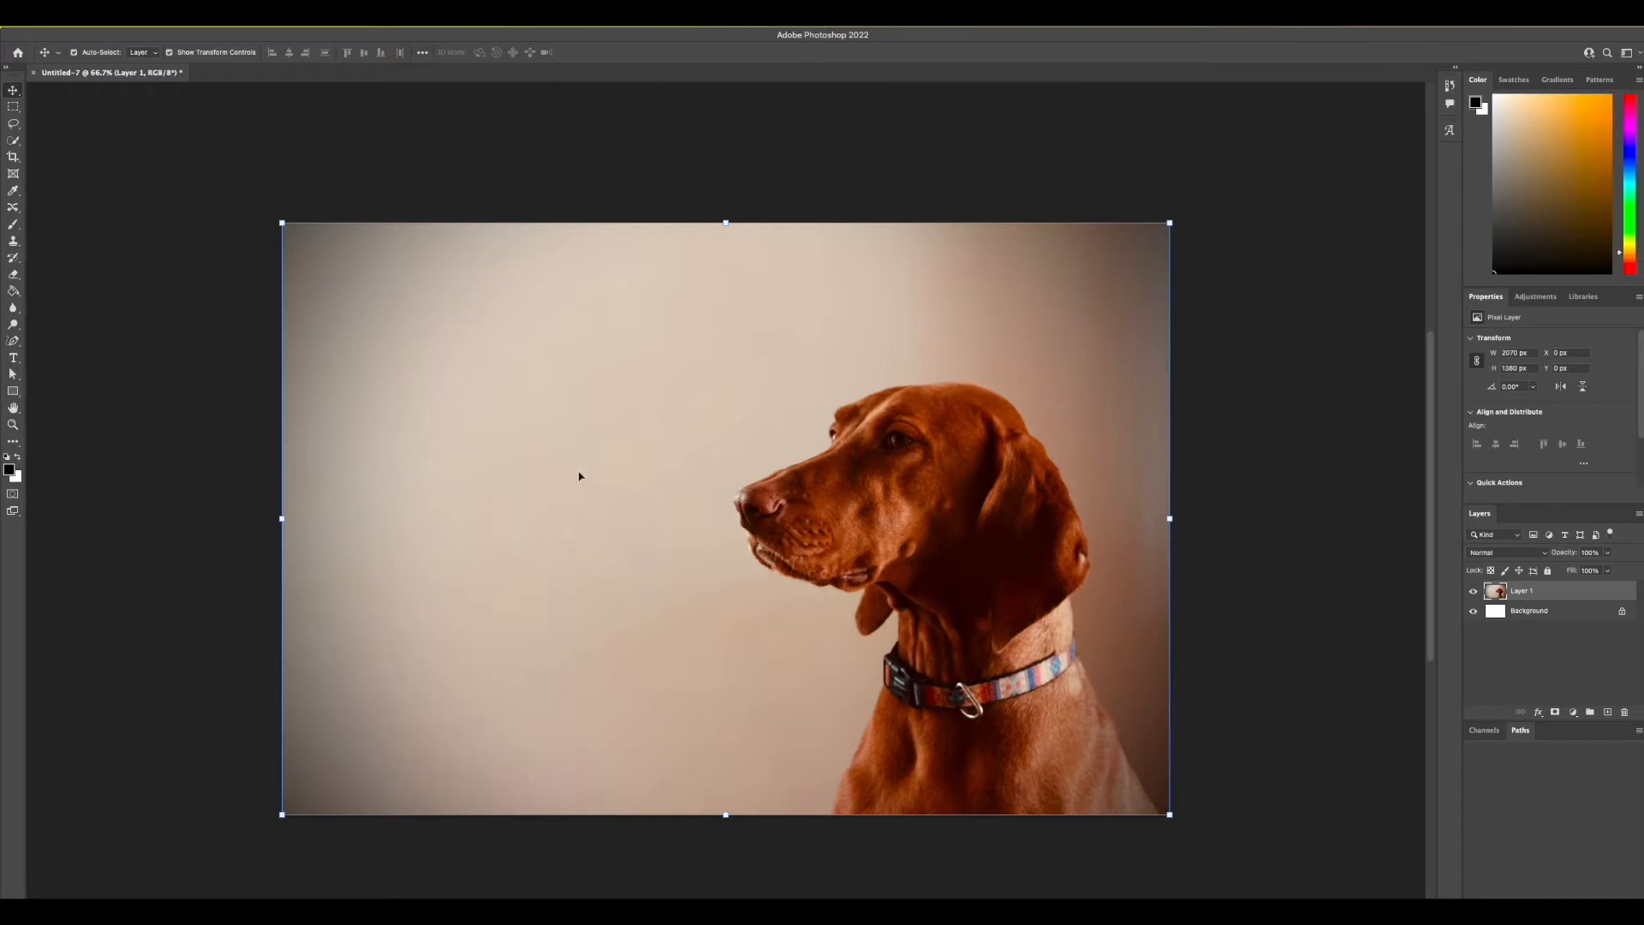
Select the whole dog with the Quick Selection tool and open the selection in Select and Mask
{"action": "left_click", "coordinate": [19, 143]}
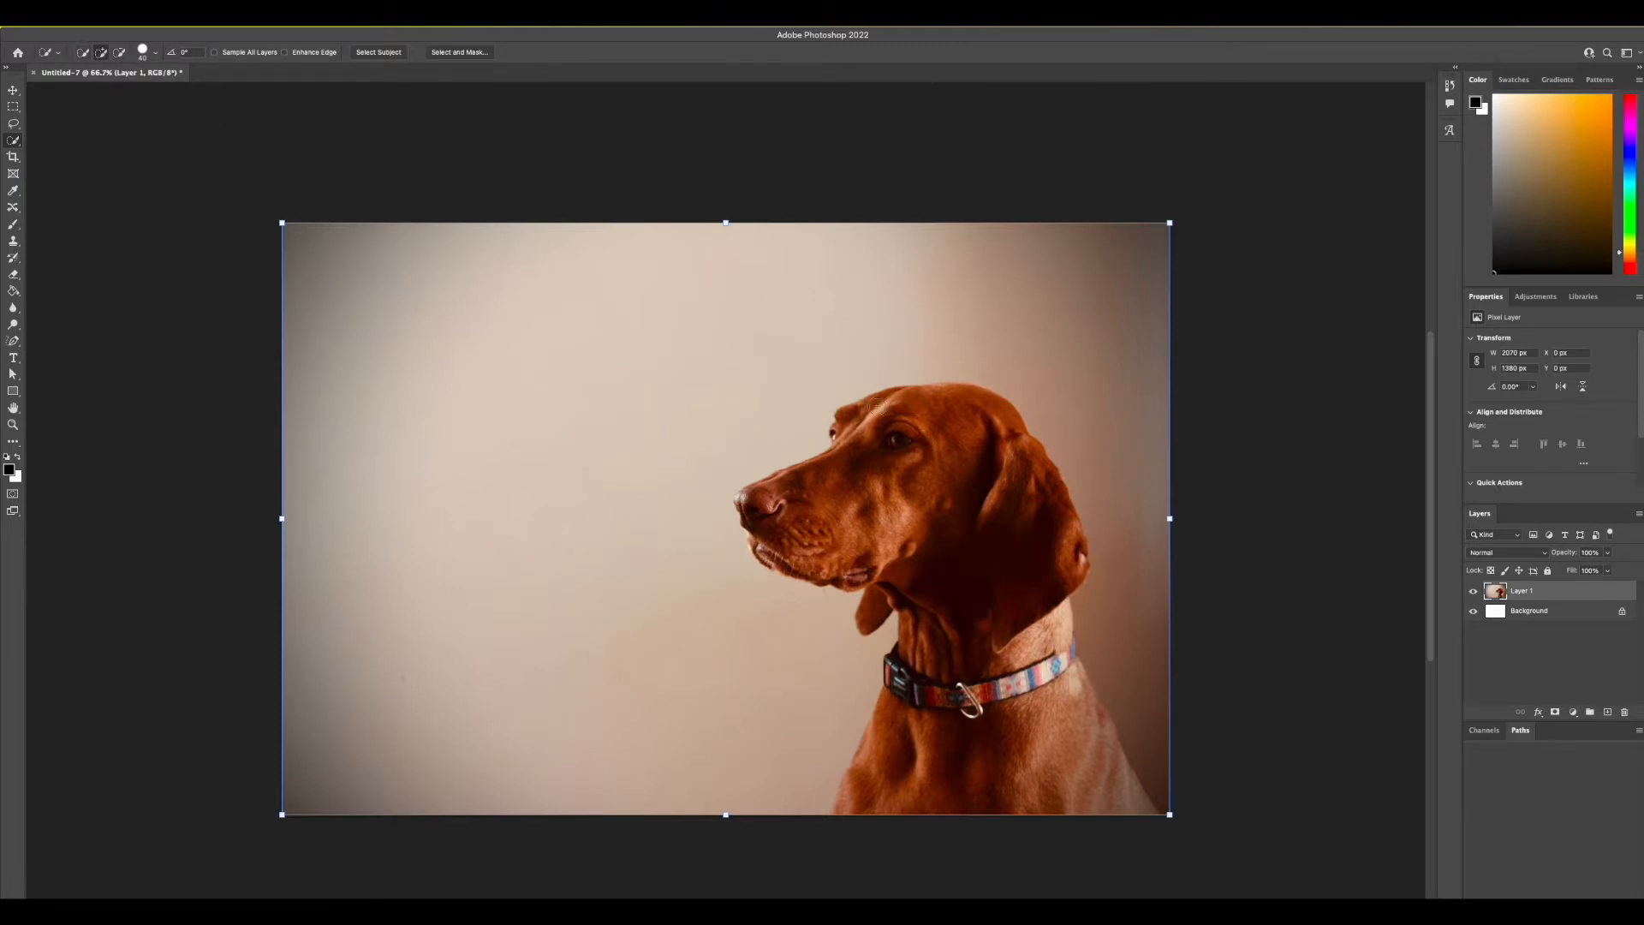
{"action": "mouse_move", "coordinate": [882, 408]}
{"action": "left_mouse_down"}
{"action": "mouse_move", "coordinate": [962, 437]}
{"action": "mouse_move", "coordinate": [936, 389]}
{"action": "mouse_move", "coordinate": [950, 389]}
{"action": "mouse_move", "coordinate": [1045, 512]}
{"action": "mouse_move", "coordinate": [1048, 671]}
{"action": "mouse_move", "coordinate": [1090, 781]}
{"action": "mouse_move", "coordinate": [922, 779]}
{"action": "mouse_move", "coordinate": [845, 789]}
{"action": "mouse_move", "coordinate": [836, 808]}
{"action": "mouse_move", "coordinate": [942, 698]}
{"action": "mouse_move", "coordinate": [948, 585]}
{"action": "left_mouse_up"}
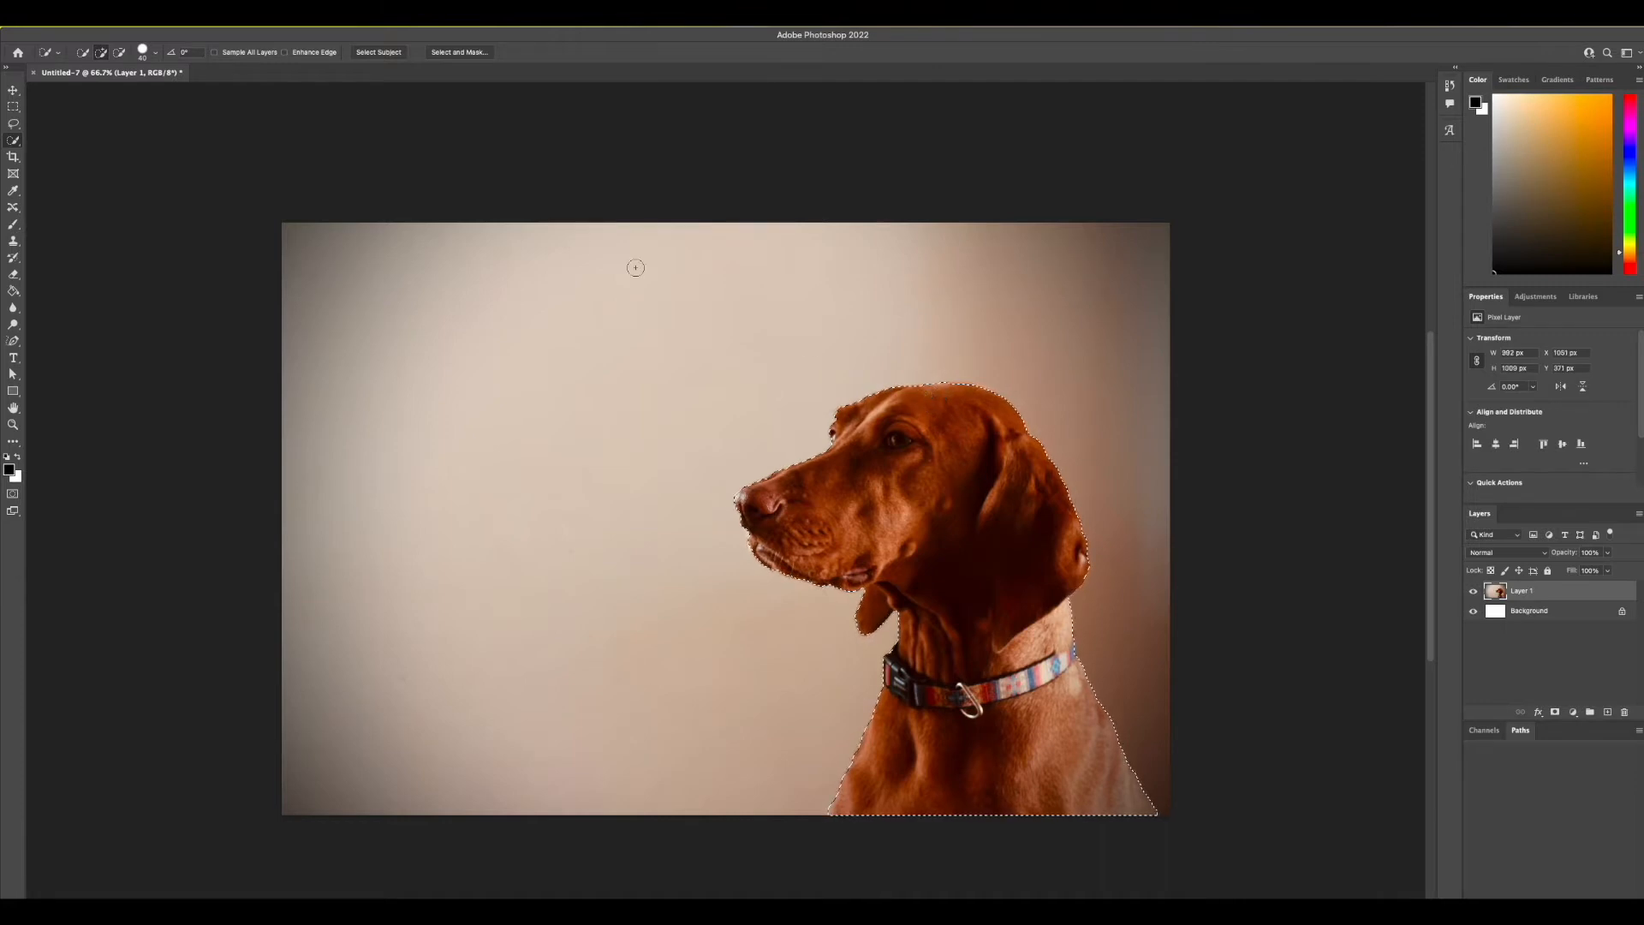
{"action": "left_click", "coordinate": [119, 53]}
{"action": "left_click", "coordinate": [463, 52]}
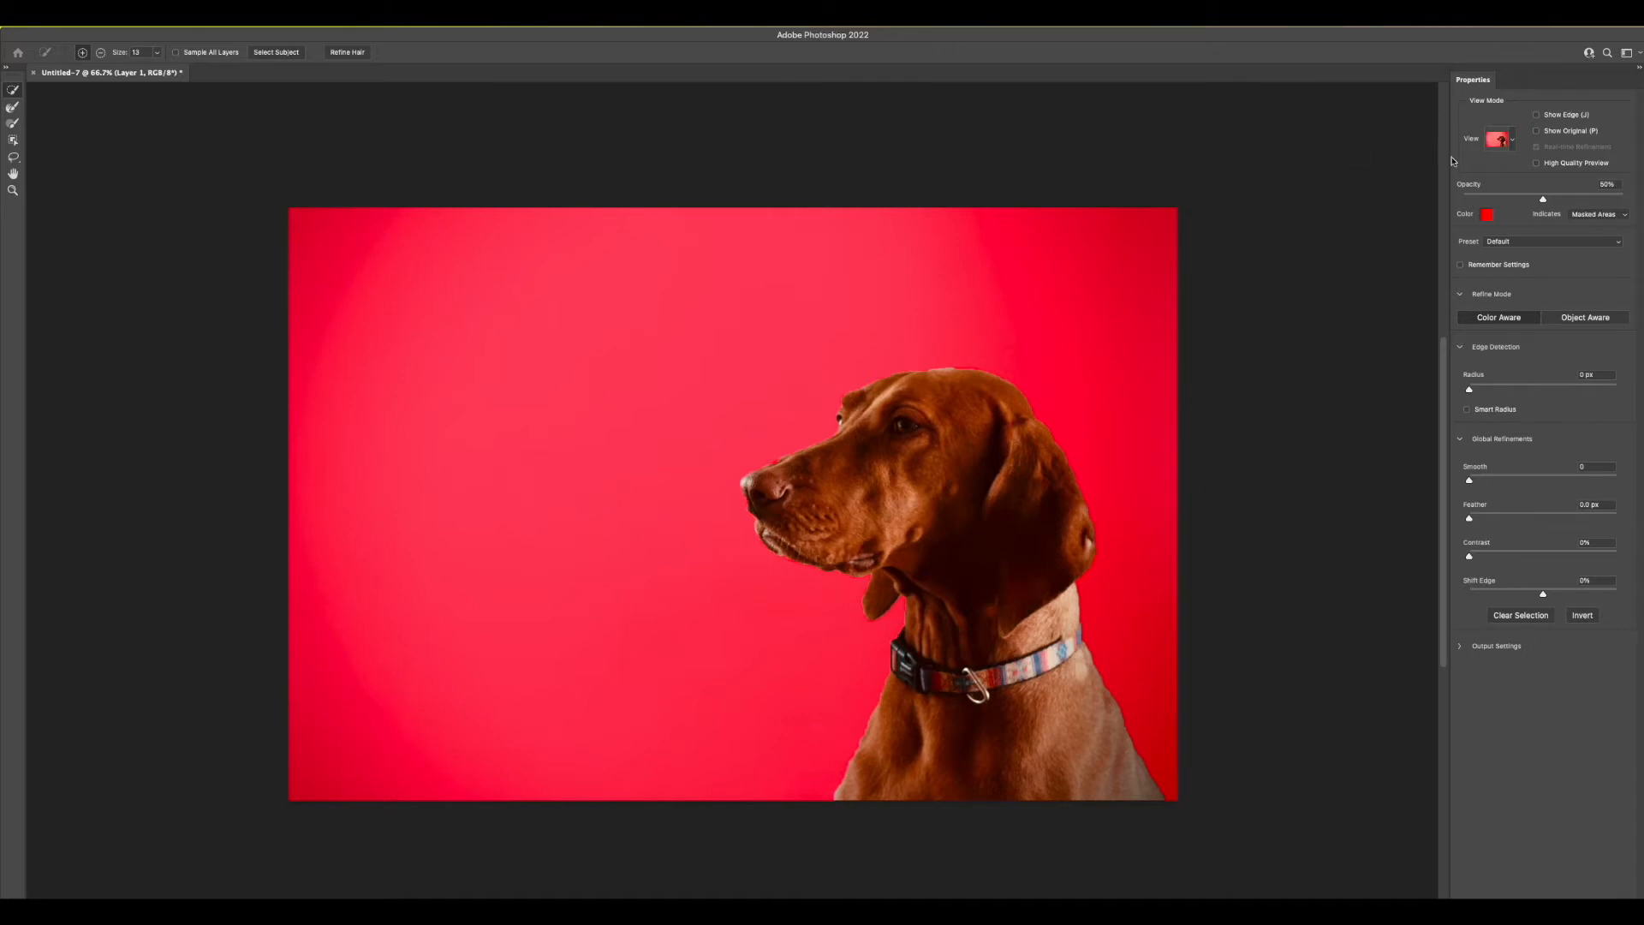
Preview the dog's selection in the On Layers and Black & White view modes and return to Overlay
{"action": "left_click", "coordinate": [1515, 143]}
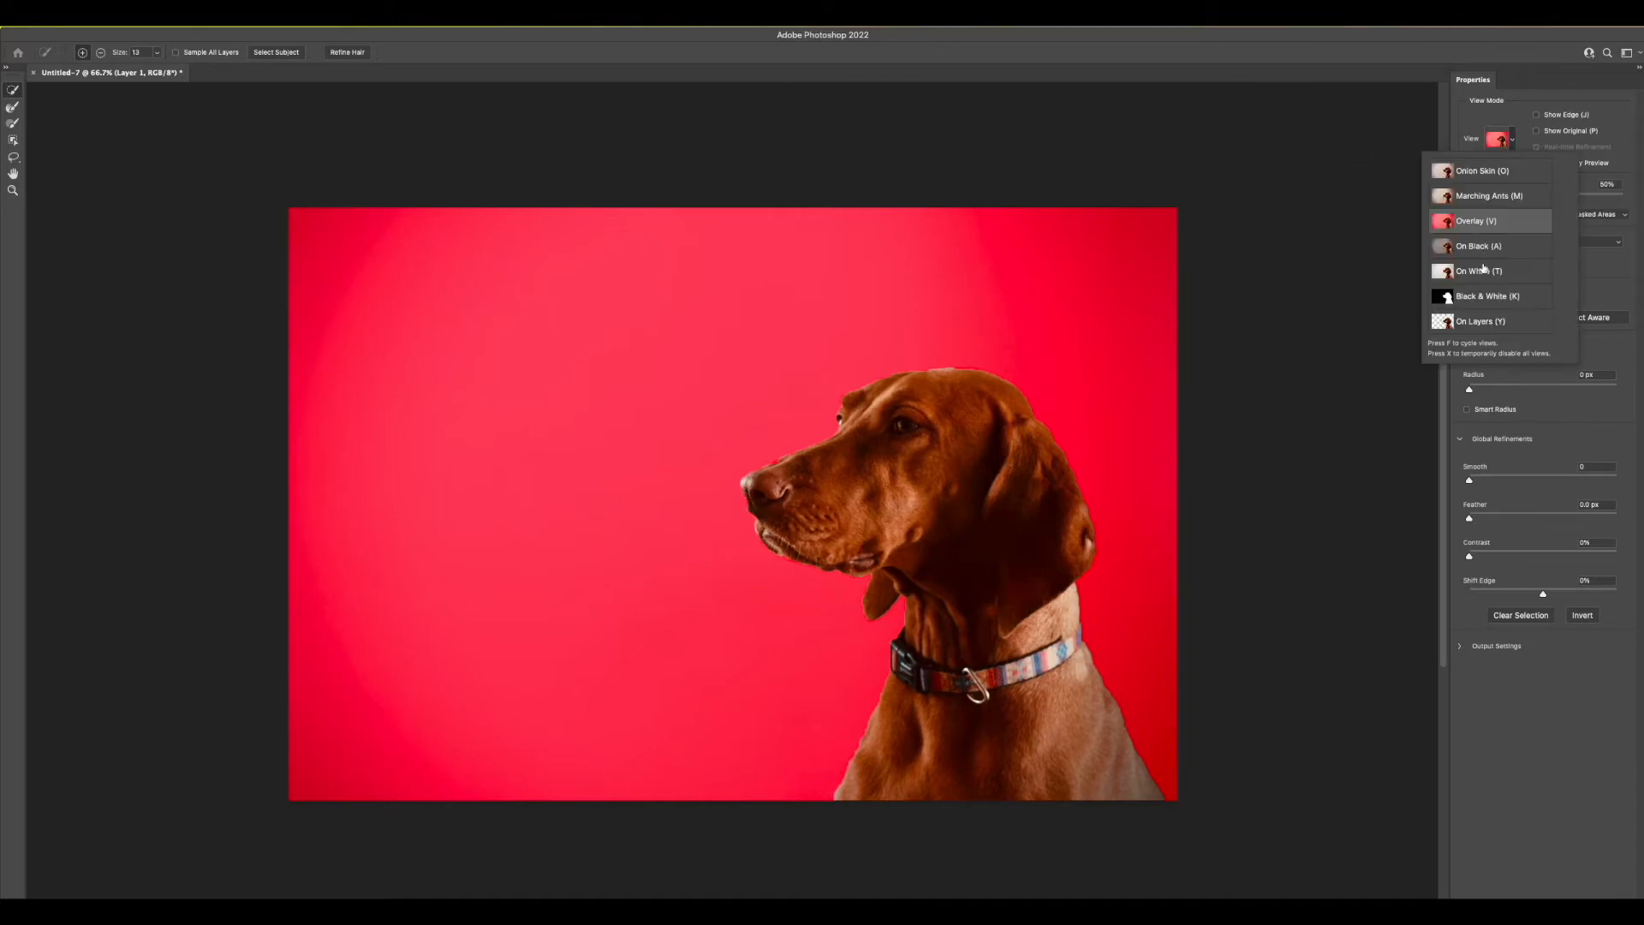
{"action": "left_click", "coordinate": [1482, 322]}
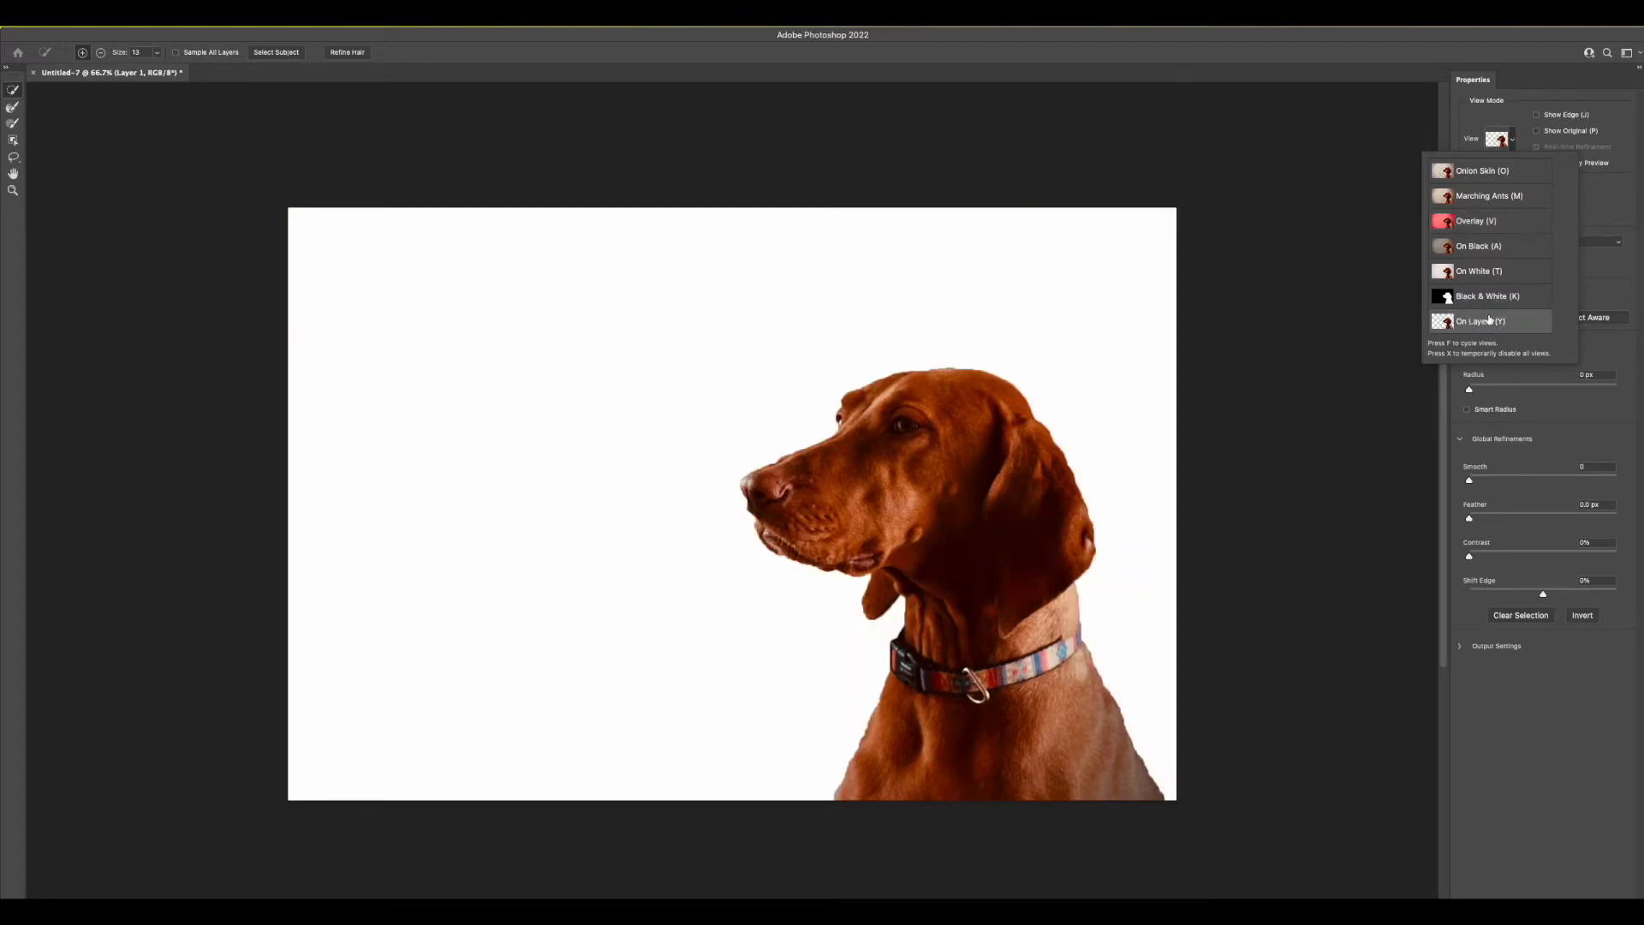
{"action": "left_click", "coordinate": [1487, 300]}
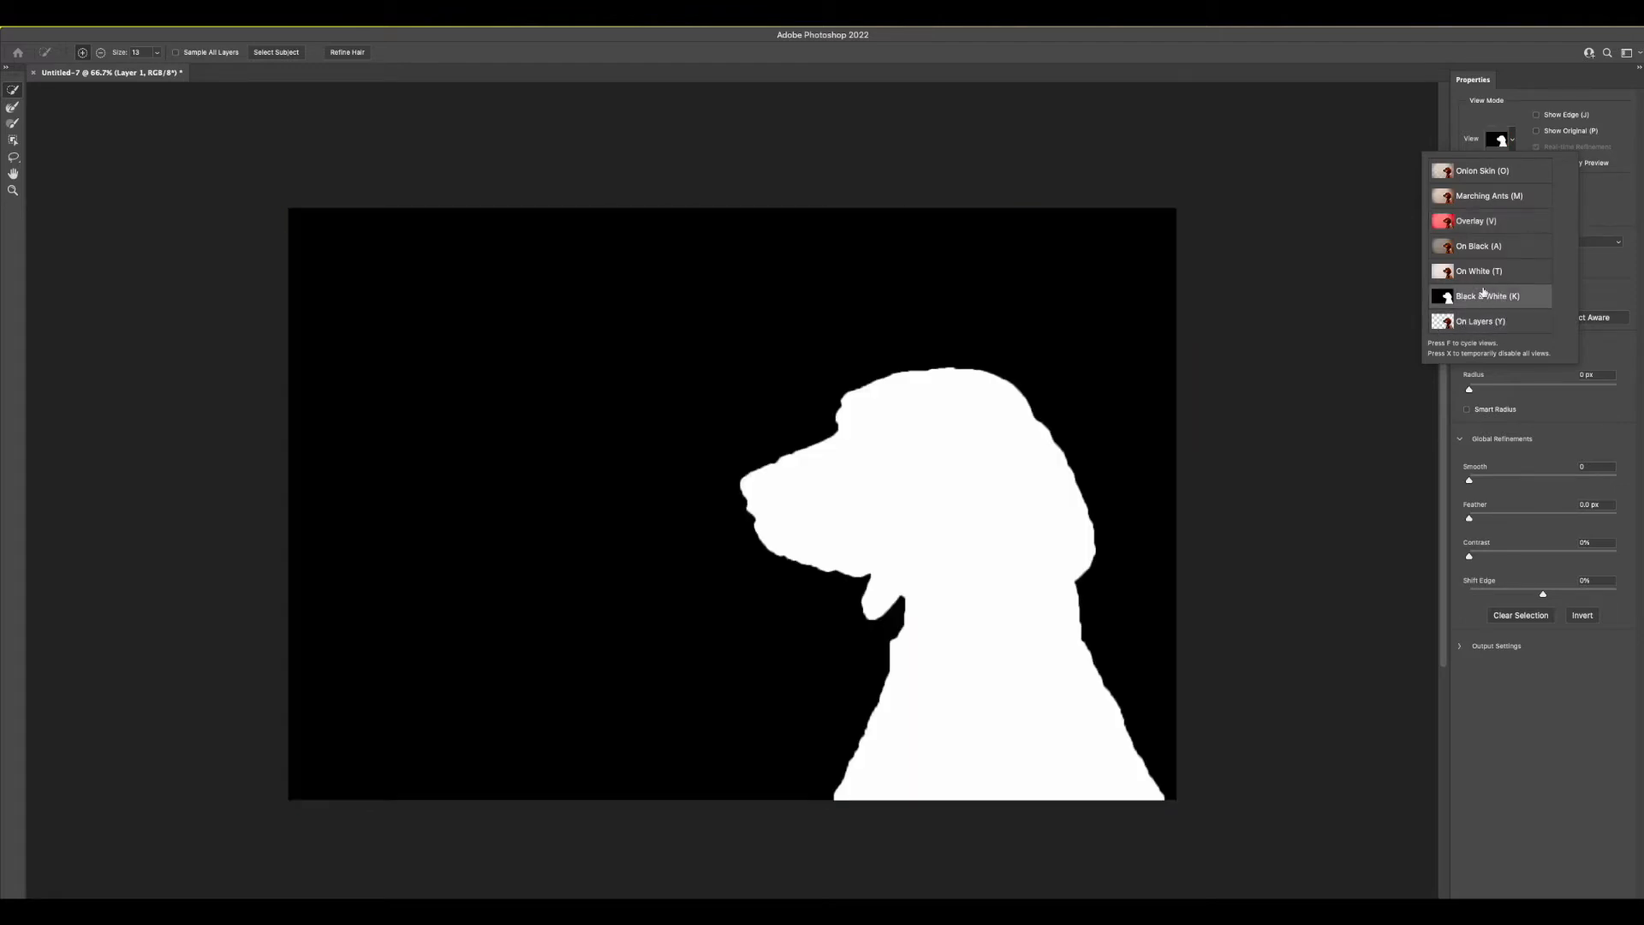
{"action": "left_click", "coordinate": [1478, 223]}
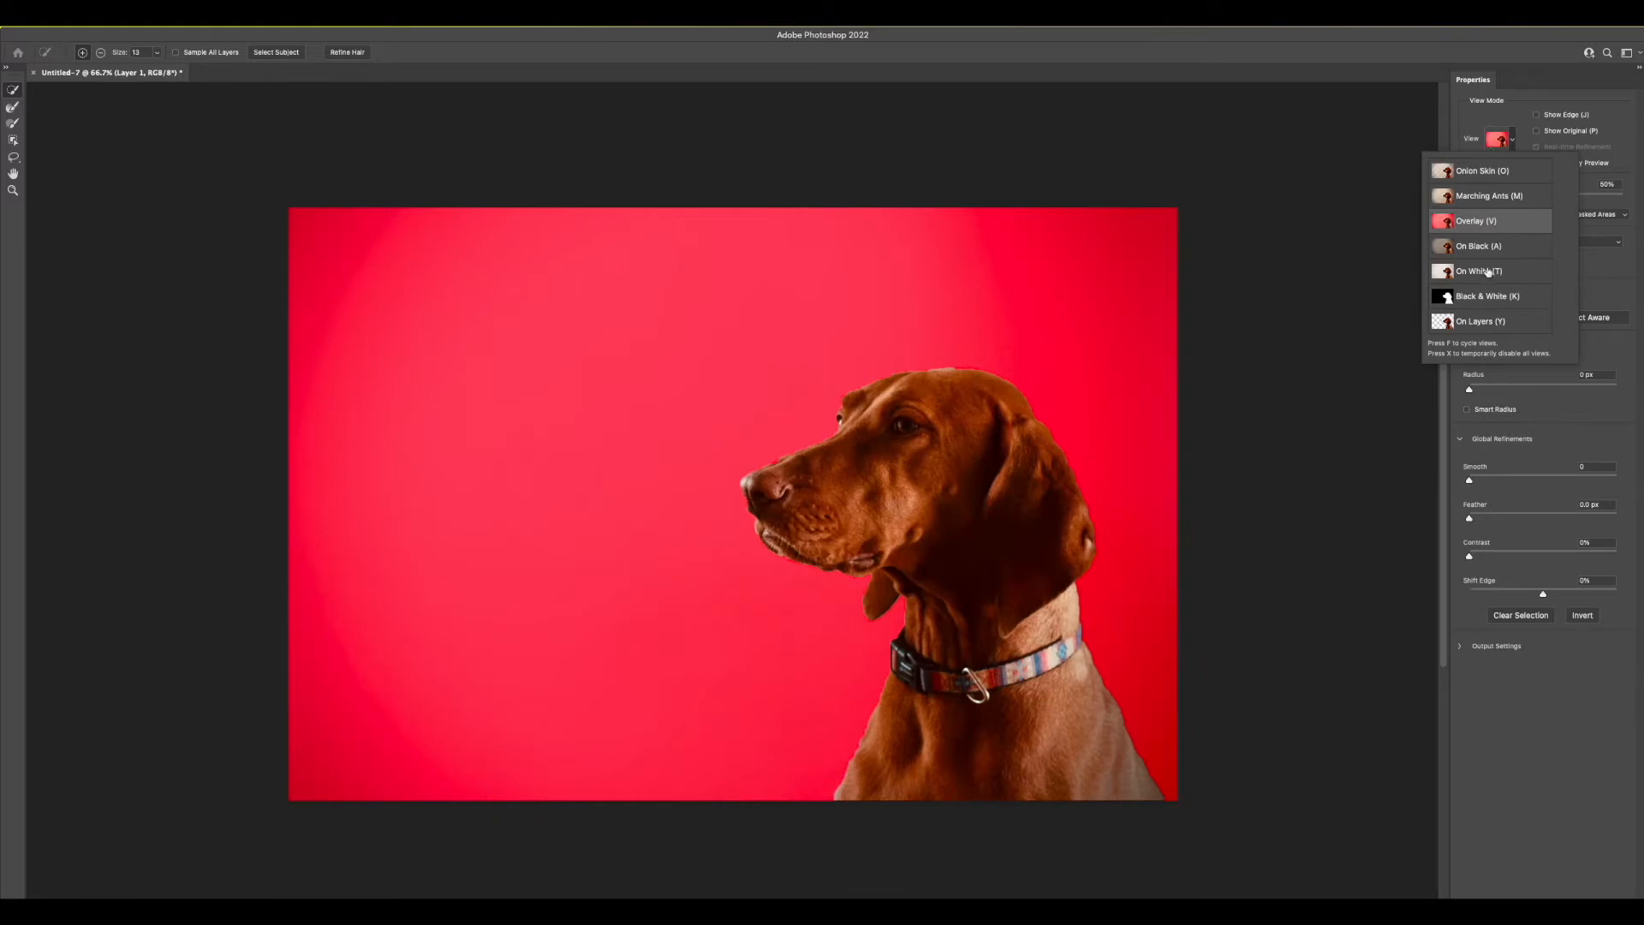
{"action": "left_click", "coordinate": [1535, 69]}
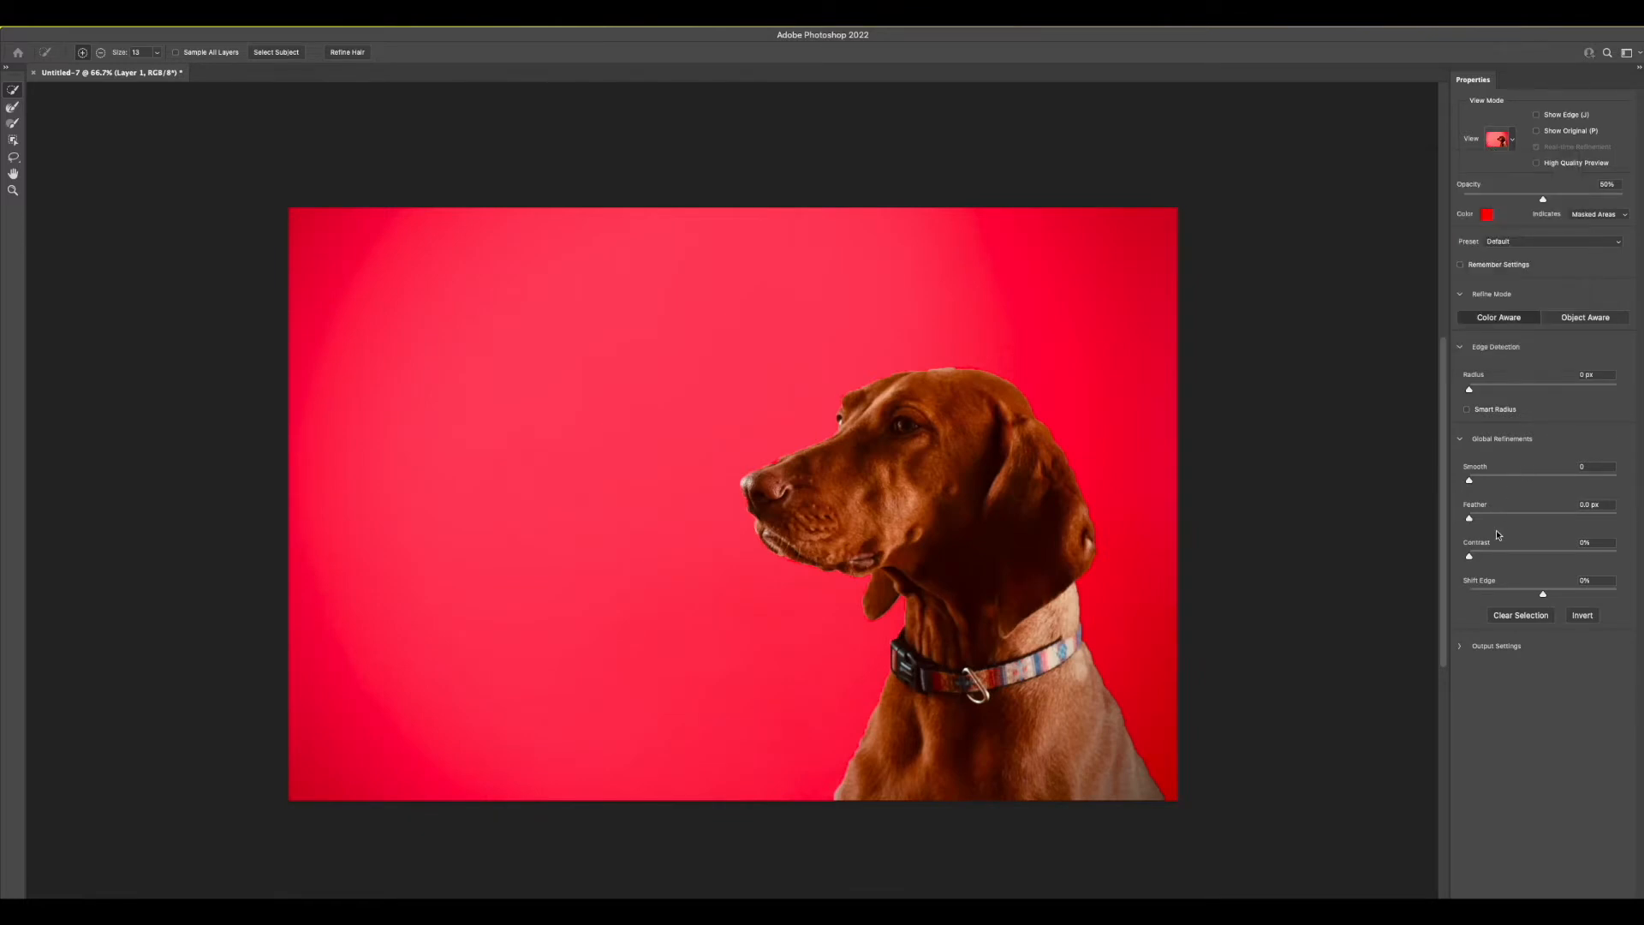
Smooth the dog's selection, shift its edge slightly inward, and turn the refined selection into a layer mask on Layer 1
{"action": "left_click_drag", "start_coordinate": [1469, 482], "coordinate": [1481, 484]}
{"action": "left_click_drag", "start_coordinate": [1543, 596], "coordinate": [1540, 596]}
{"action": "key", "text": "Return"}
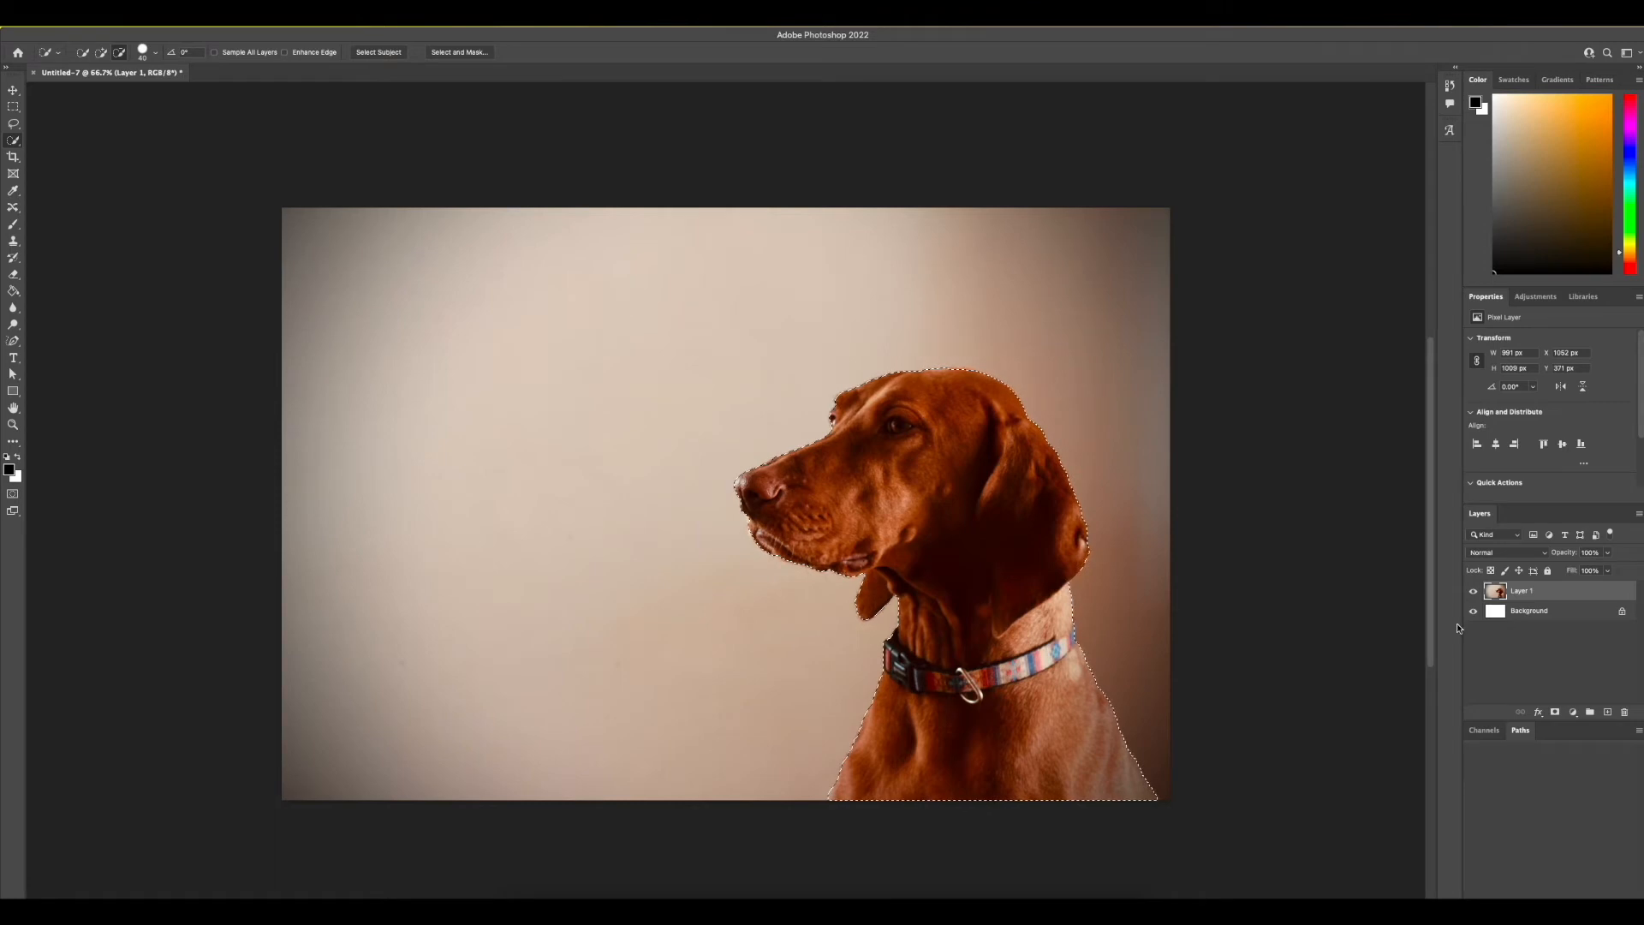
{"action": "left_click", "coordinate": [1555, 712]}
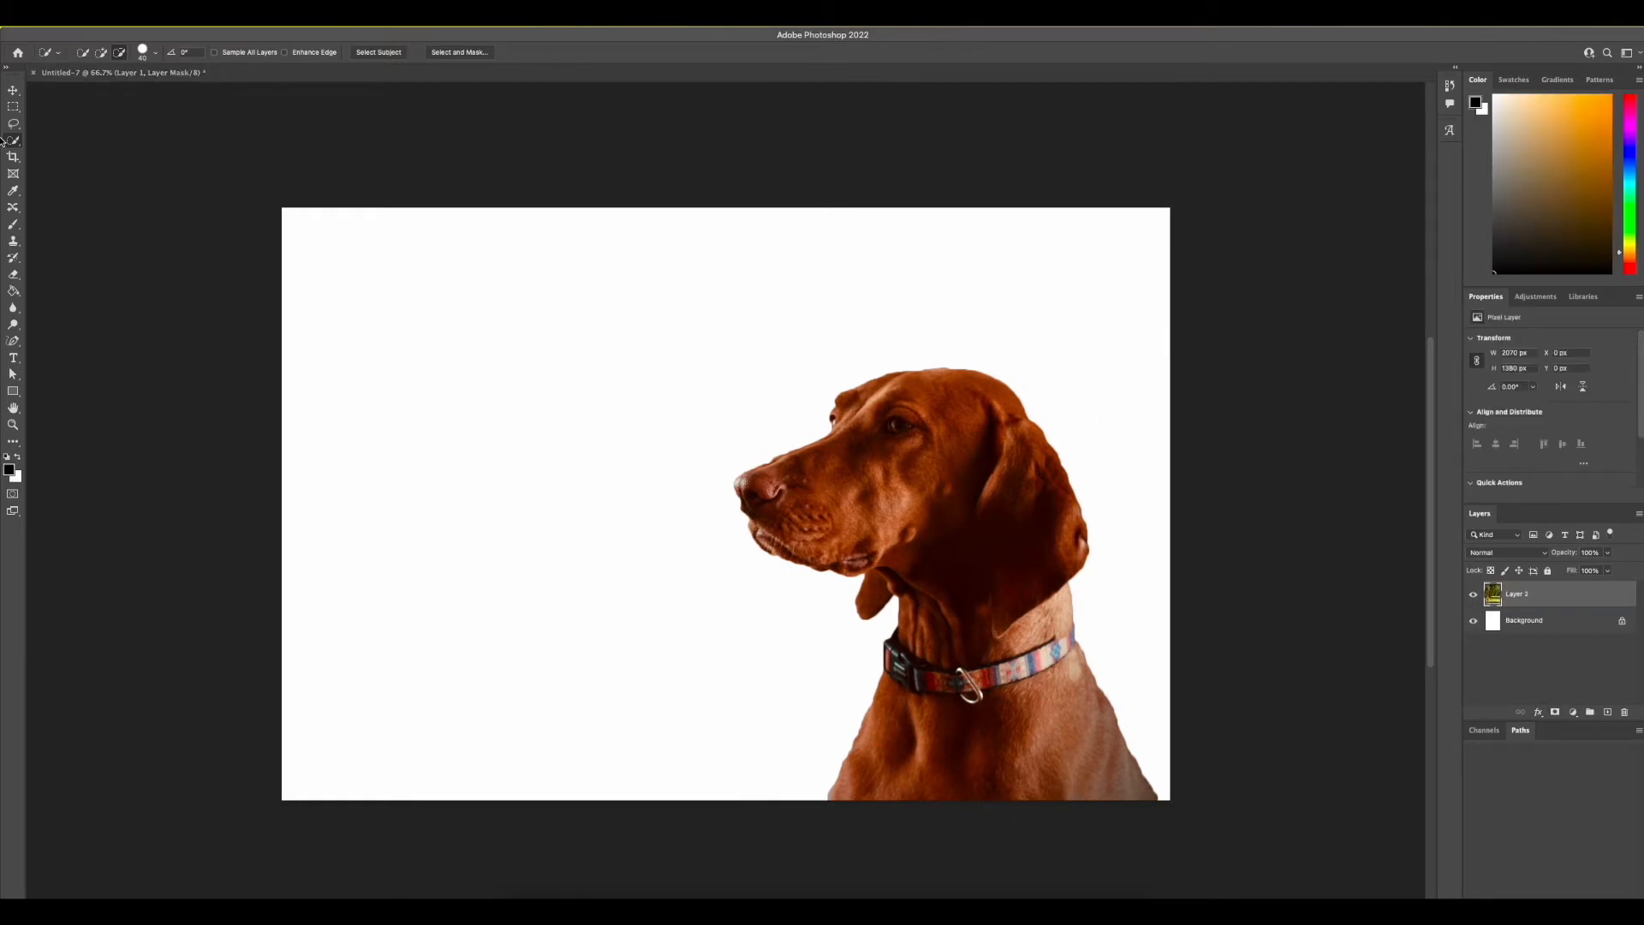
Switch to the Move tool and reorder the layers in the dog document
{"action": "left_click", "coordinate": [13, 89]}
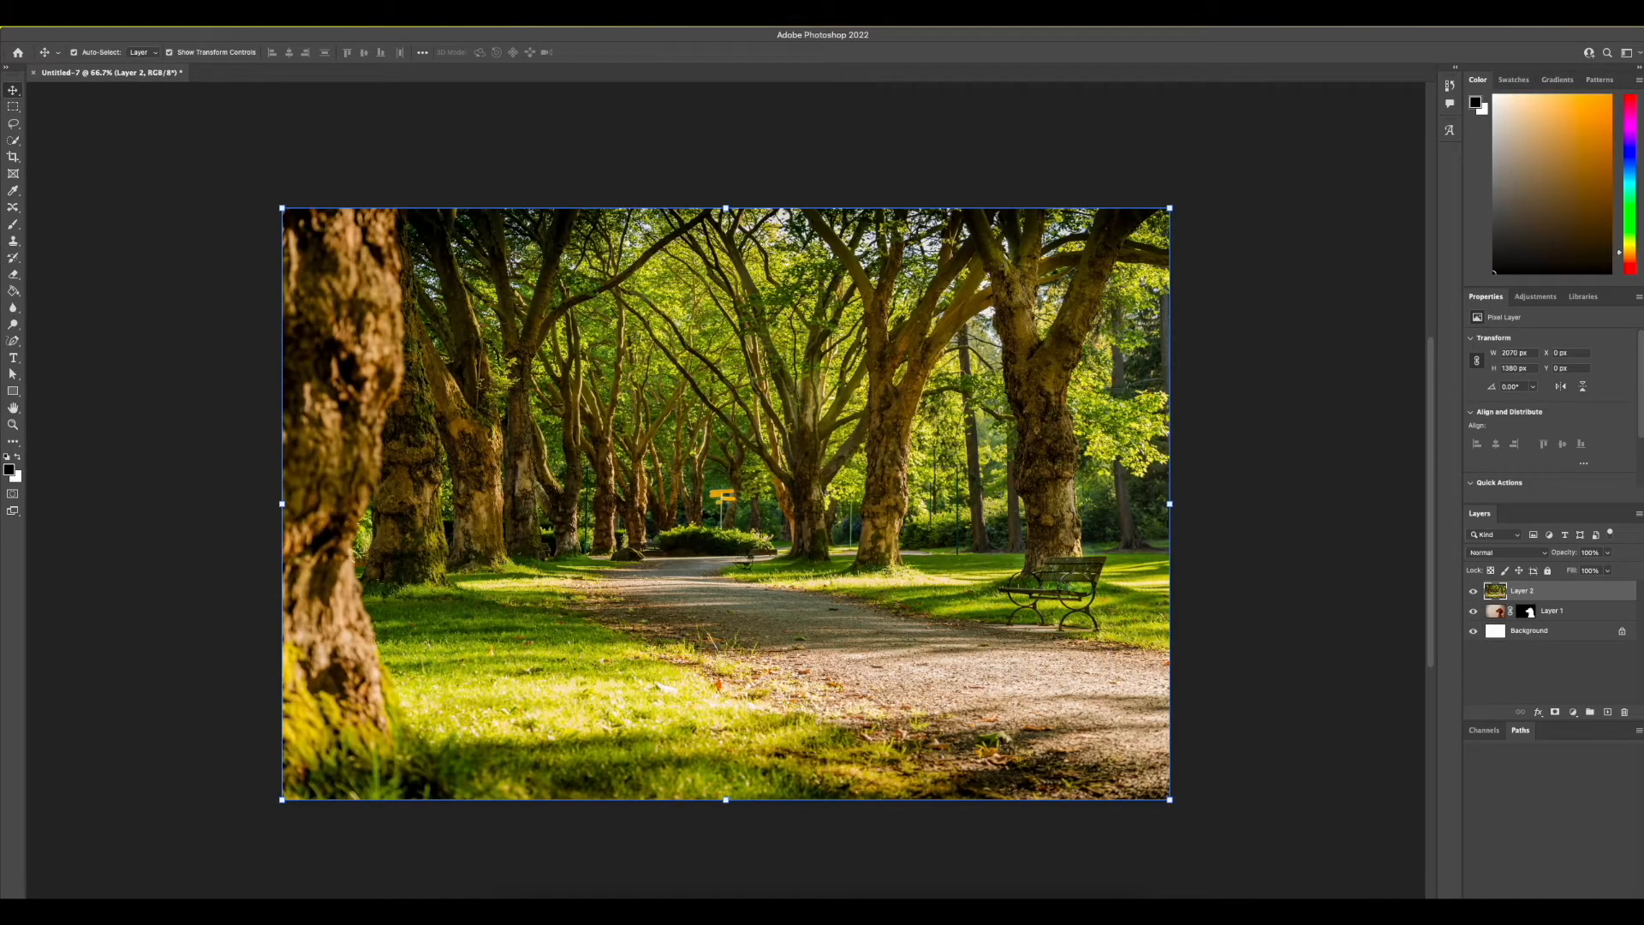
{"action": "left_click_drag", "start_coordinate": [1550, 604], "coordinate": [1552, 591]}
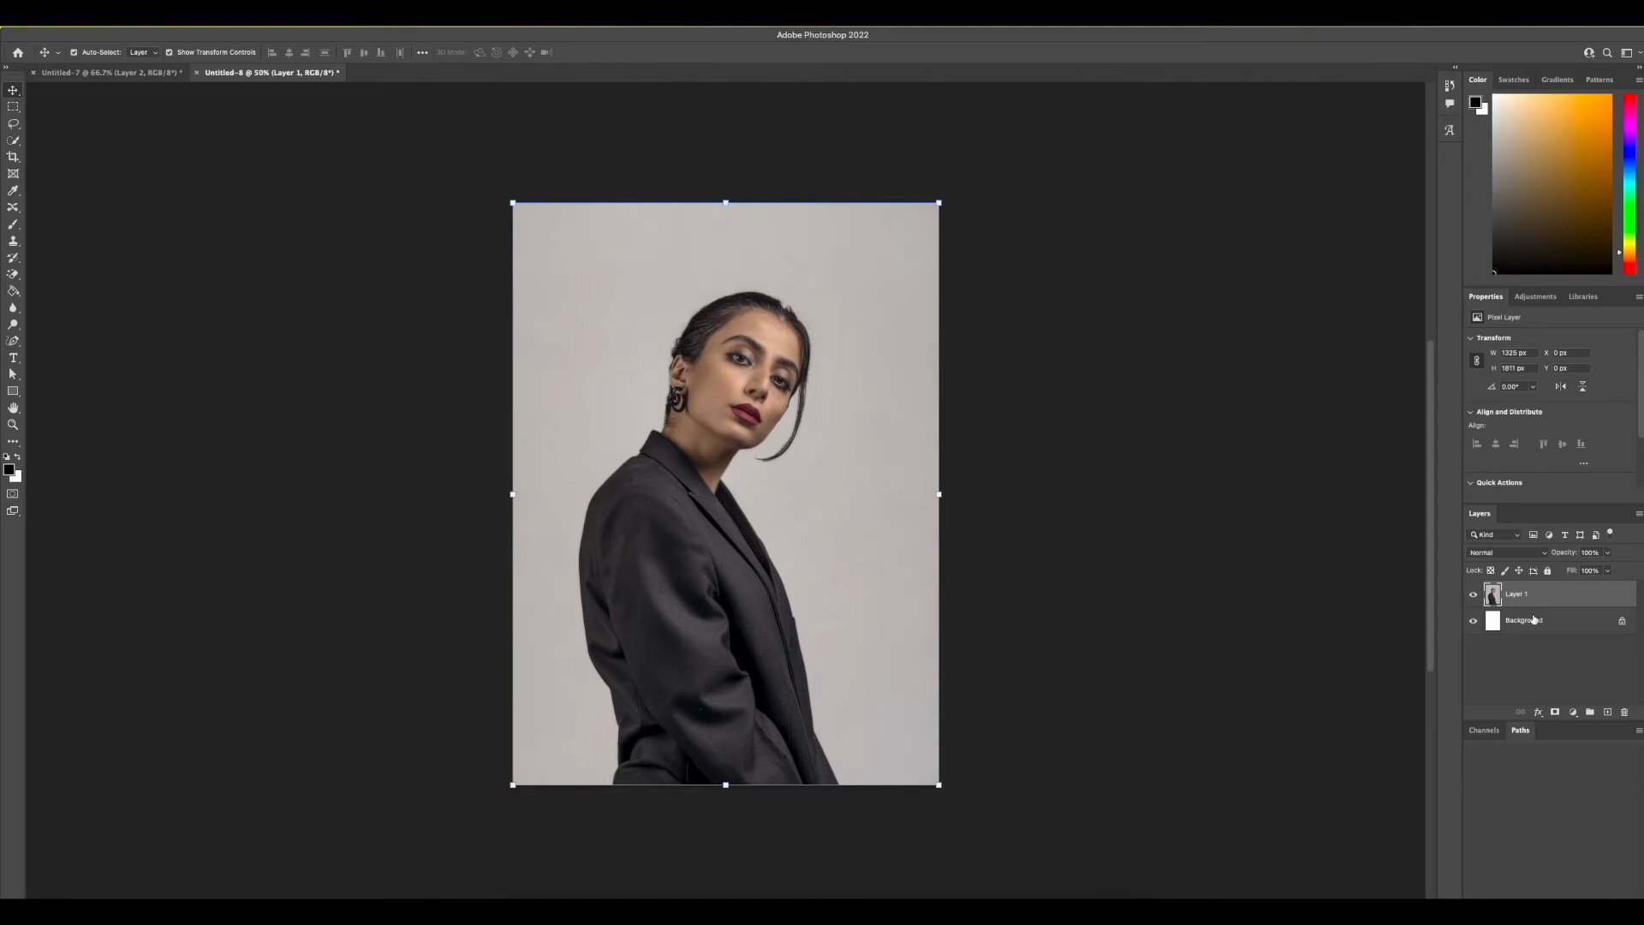
Add a blank layer mask to the portrait layer of the woman in the blazer and make the layer's image active
{"action": "left_click", "coordinate": [1555, 711]}
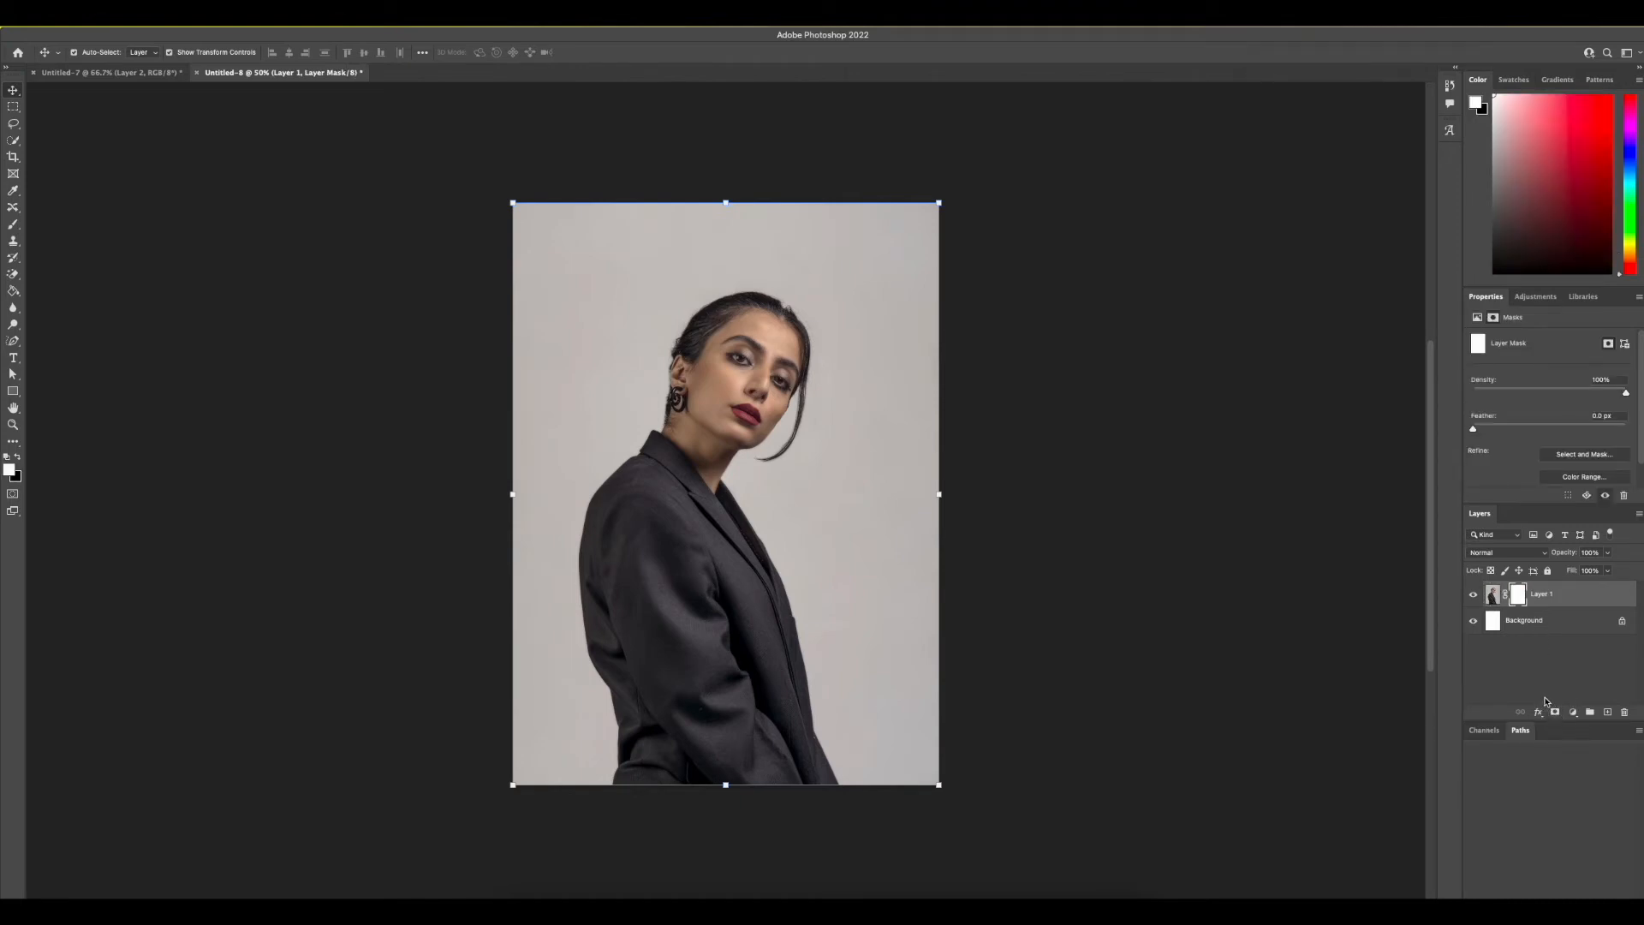
{"action": "left_click", "coordinate": [1492, 594]}
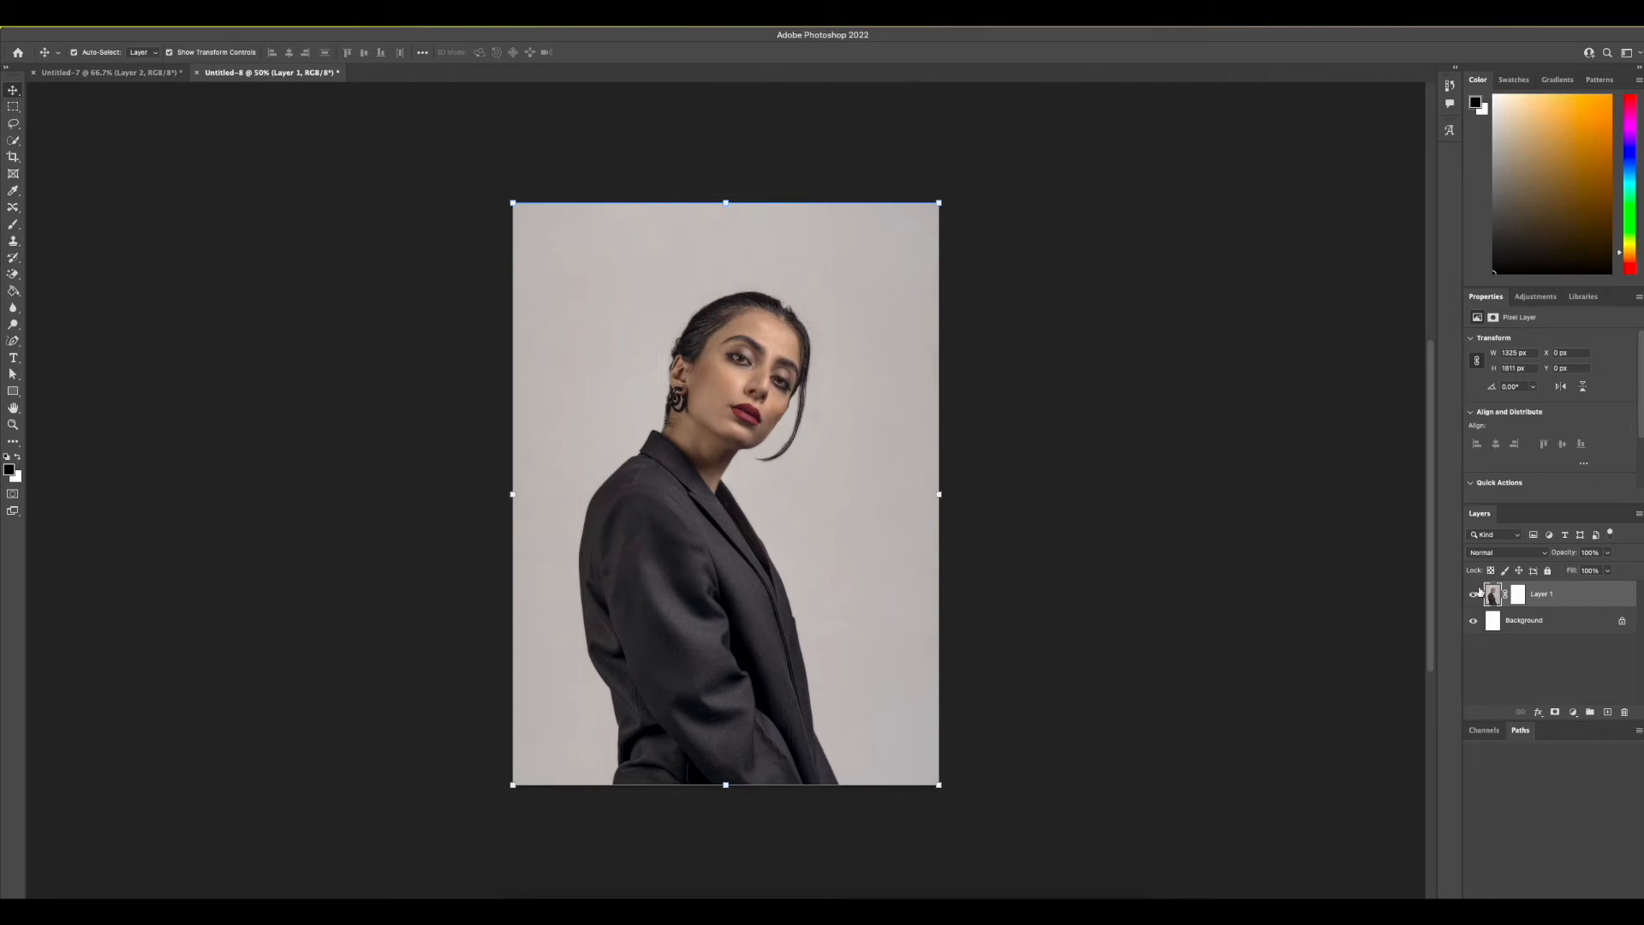
Erase the grey backdrop around the woman with the Magic Eraser at tolerance 32 and 100% opacity, and hide the Background layer
{"action": "left_click", "coordinate": [14, 276]}
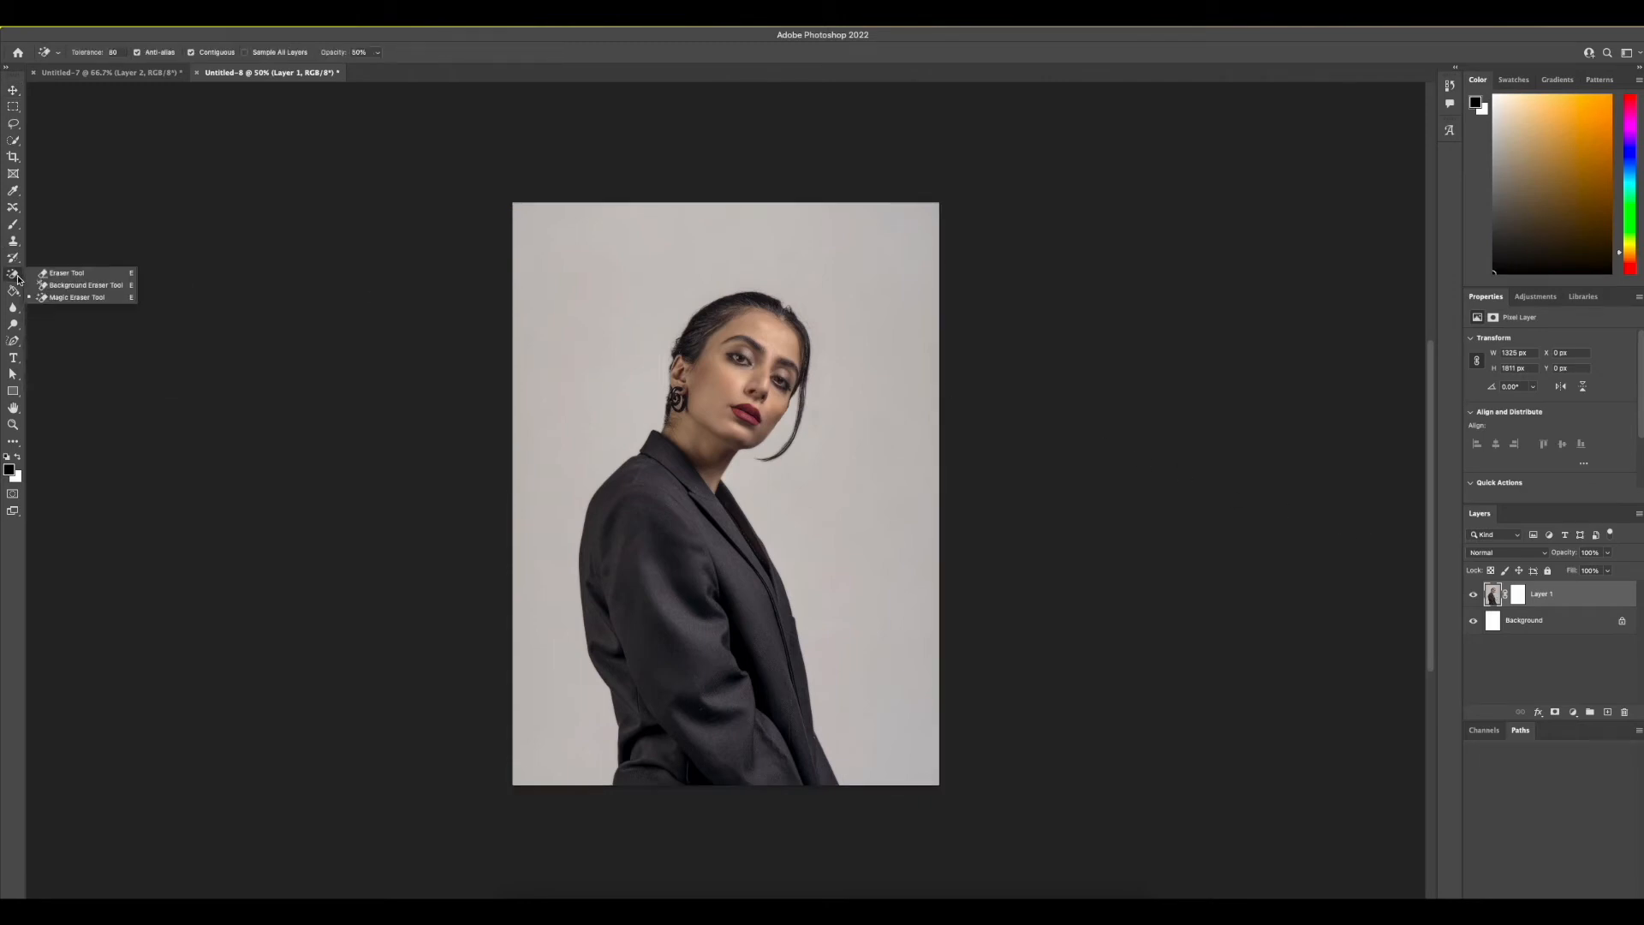
{"action": "left_click", "coordinate": [93, 298]}
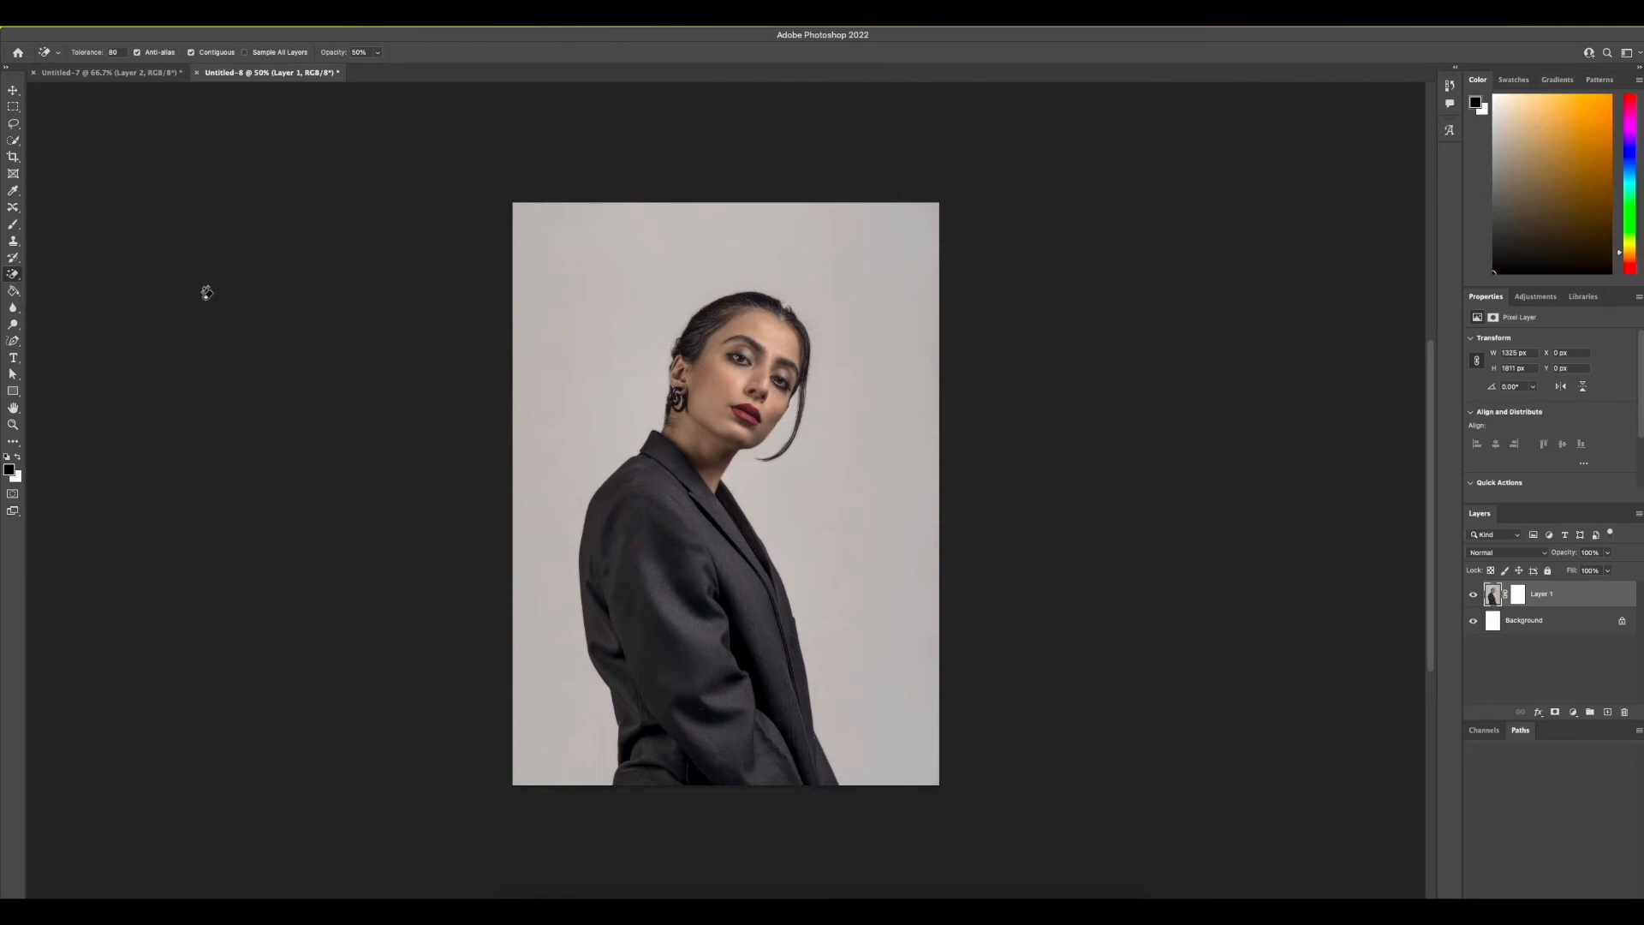
{"action": "left_click", "coordinate": [114, 52]}
{"action": "type", "text": "32"}
{"action": "left_click", "coordinate": [378, 52]}
{"action": "left_click_drag", "start_coordinate": [378, 67], "coordinate": [463, 68]}
{"action": "left_click", "coordinate": [469, 54]}
{"action": "left_click", "coordinate": [885, 295]}
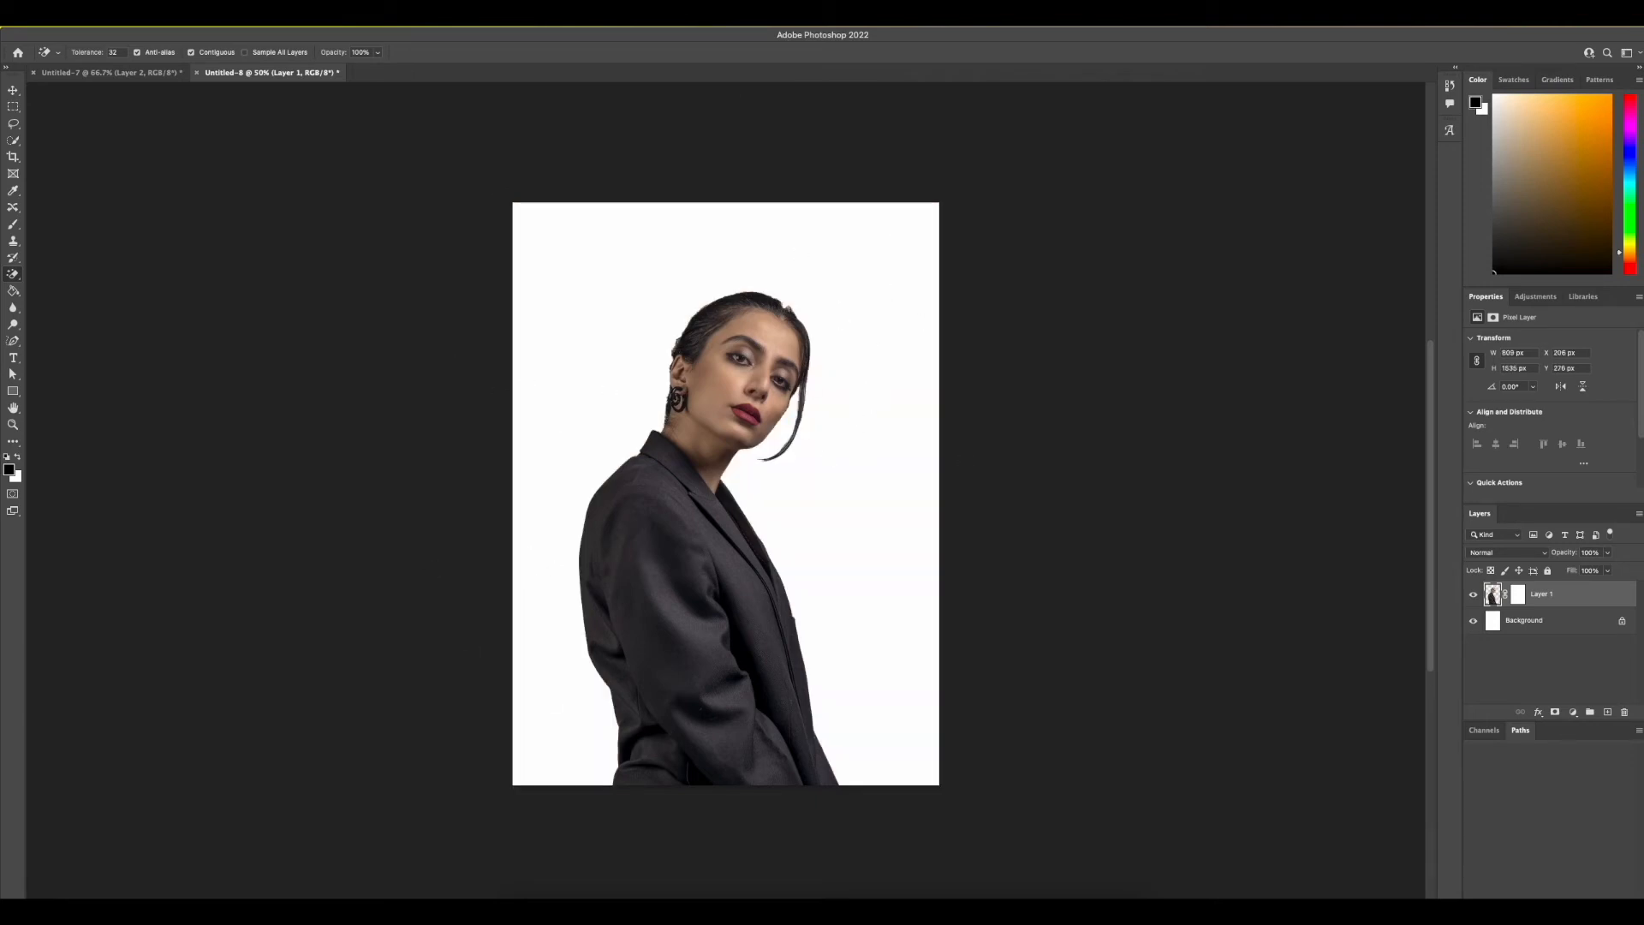
{"action": "left_click", "coordinate": [1473, 621]}
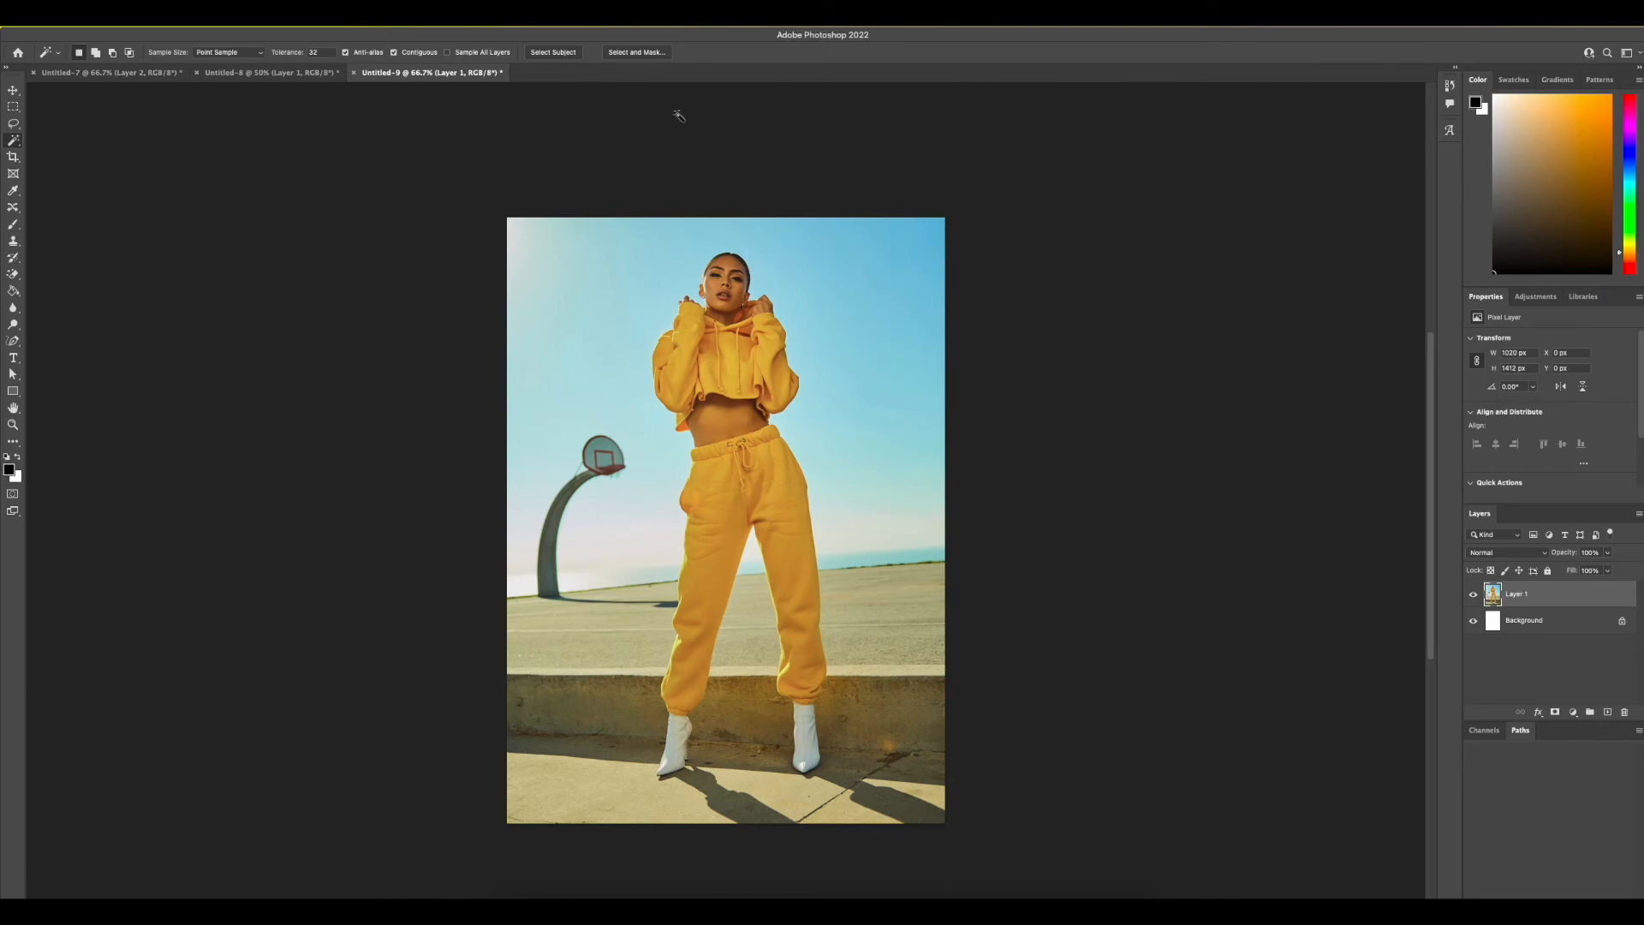
Cut out the woman in yellow using the Object Selection tool and a layer mask, and hide the white Background layer
{"action": "right_click", "coordinate": [15, 139]}
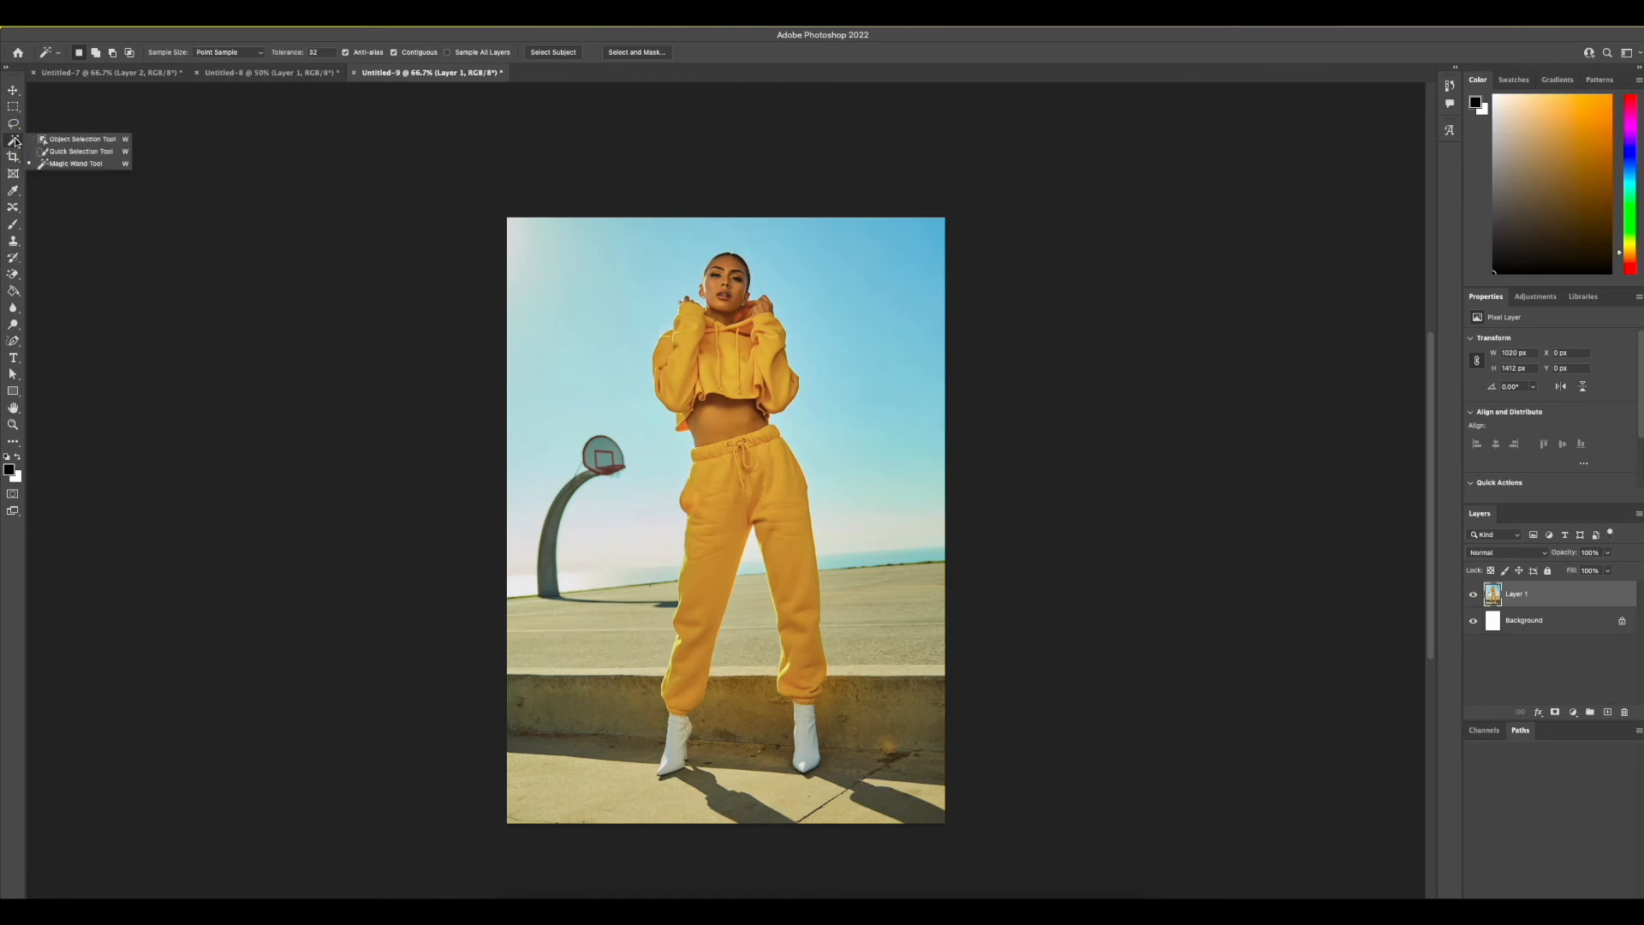
{"action": "left_click", "coordinate": [80, 140]}
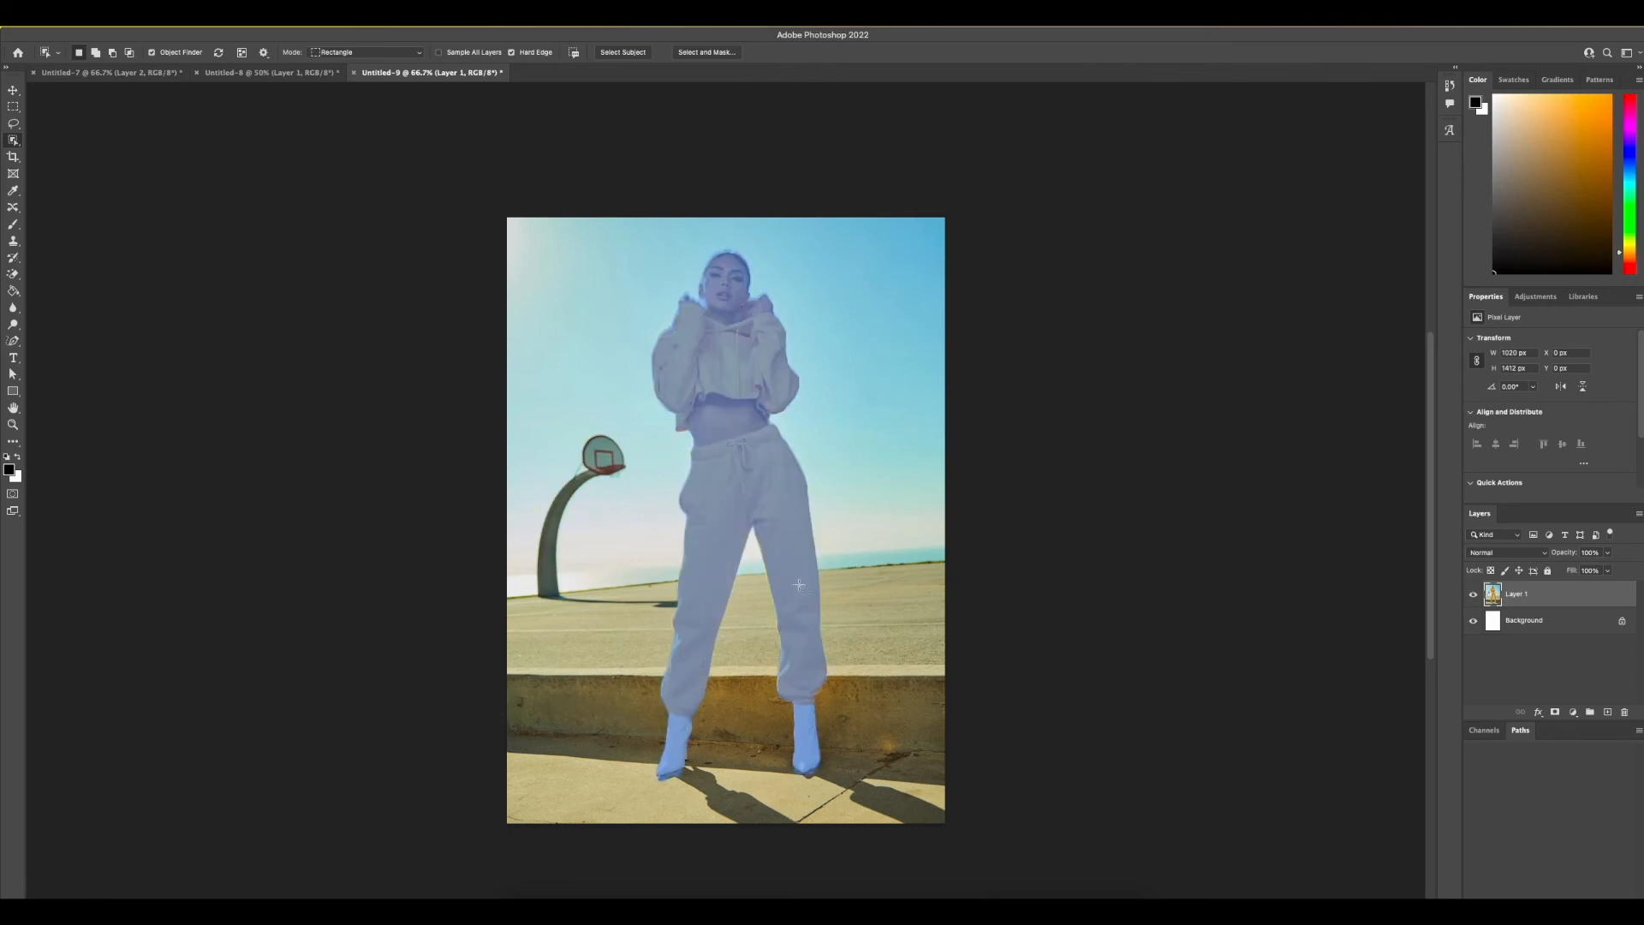
{"action": "left_click", "coordinate": [738, 454]}
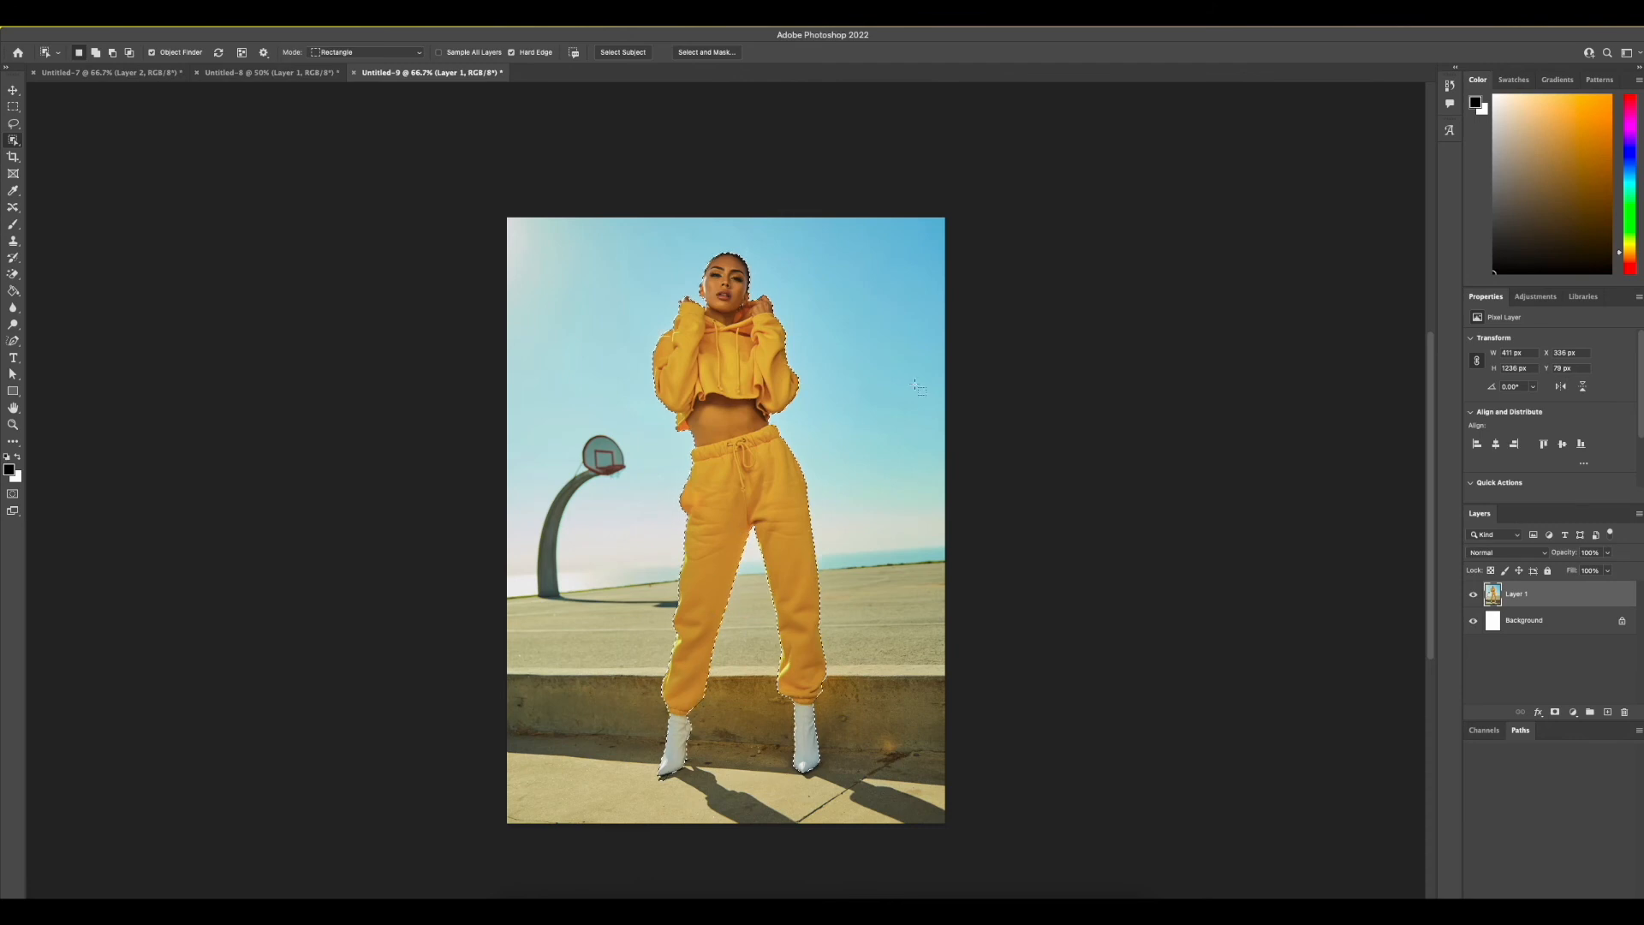
{"action": "left_click", "coordinate": [1552, 712]}
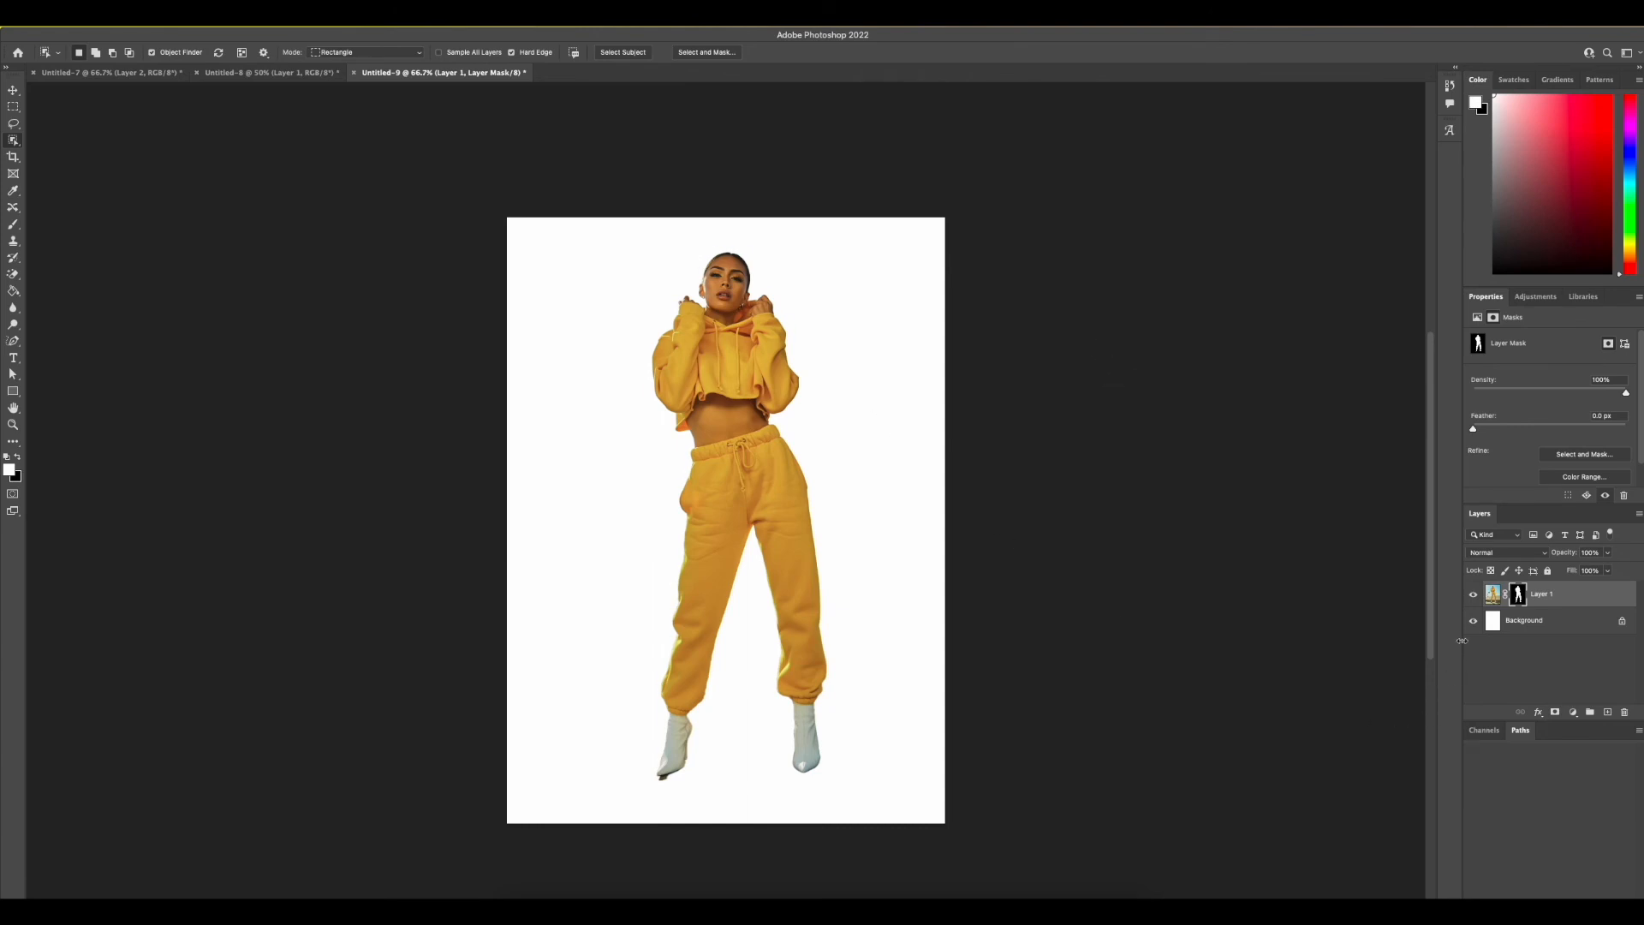
{"action": "left_click", "coordinate": [1472, 625]}
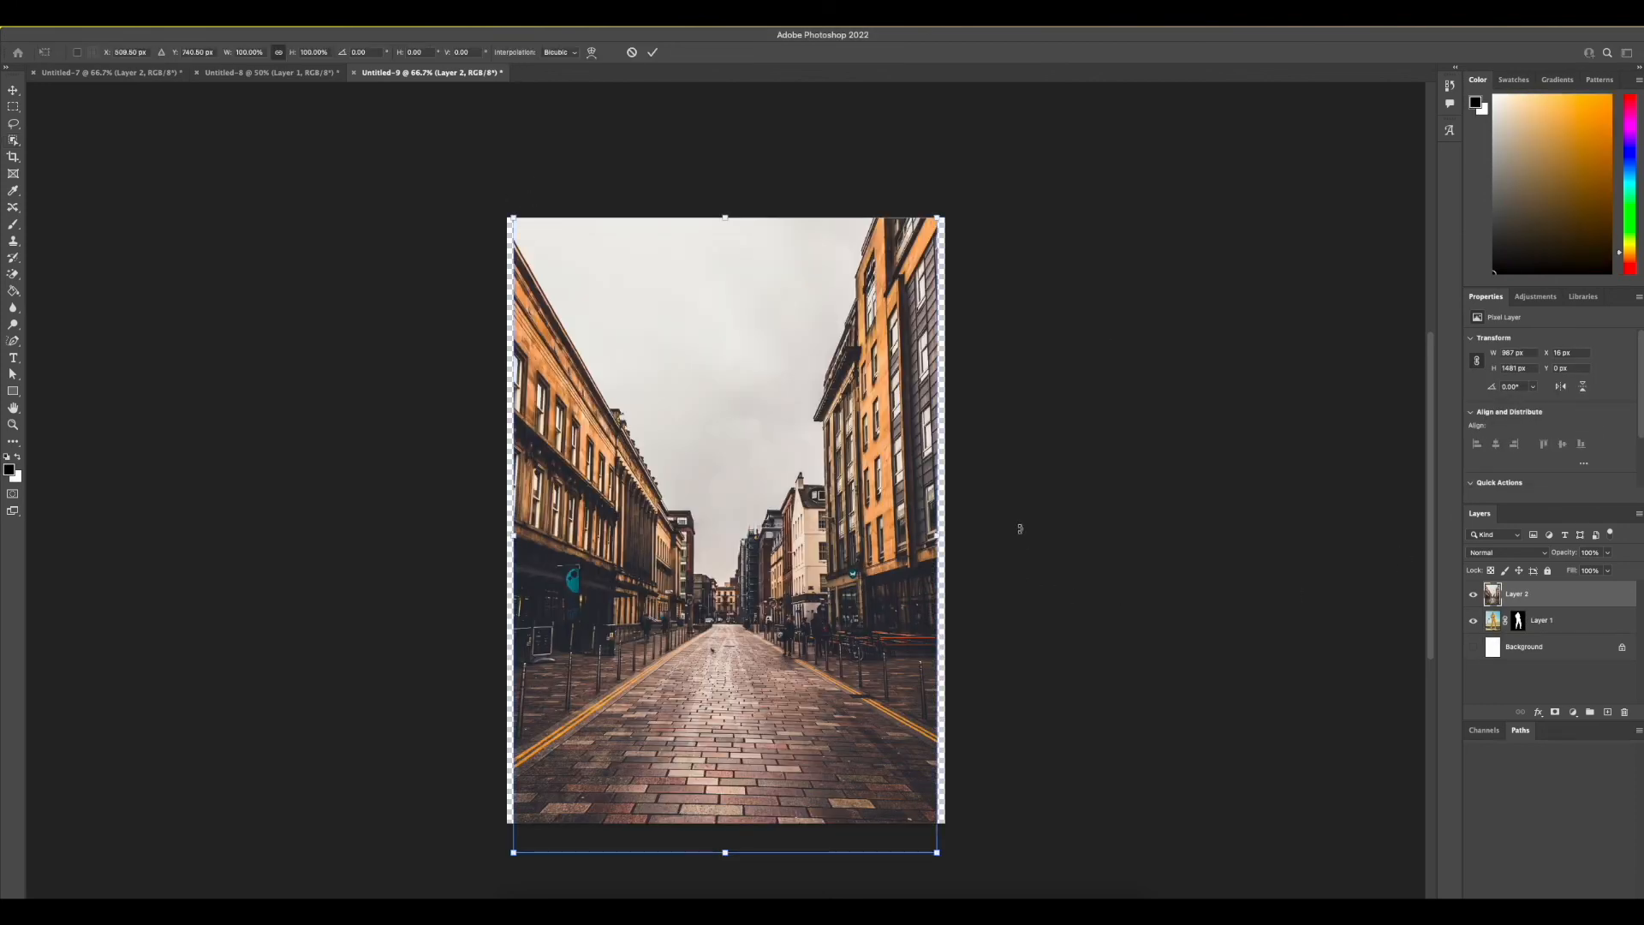
Enlarge the street photo to about 110% so it covers the canvas, and place its layer below the masked woman
{"action": "left_click_drag", "start_coordinate": [937, 534], "coordinate": [954, 535]}
{"action": "left_click_drag", "start_coordinate": [515, 206], "coordinate": [472, 182]}
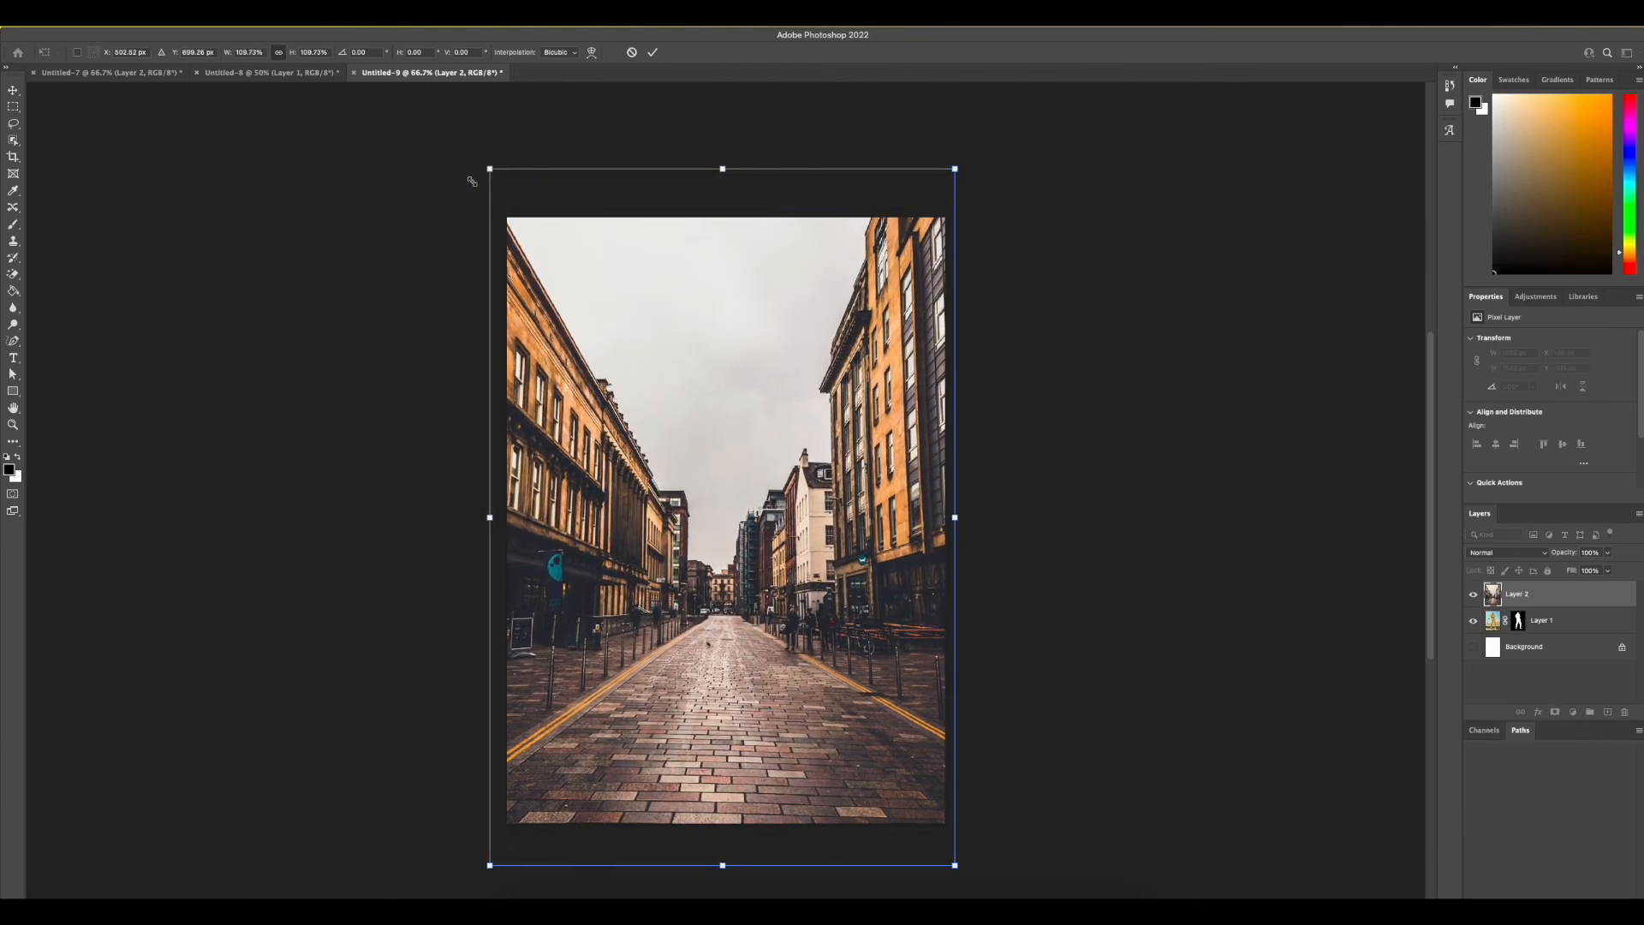
{"action": "key", "text": "Return"}
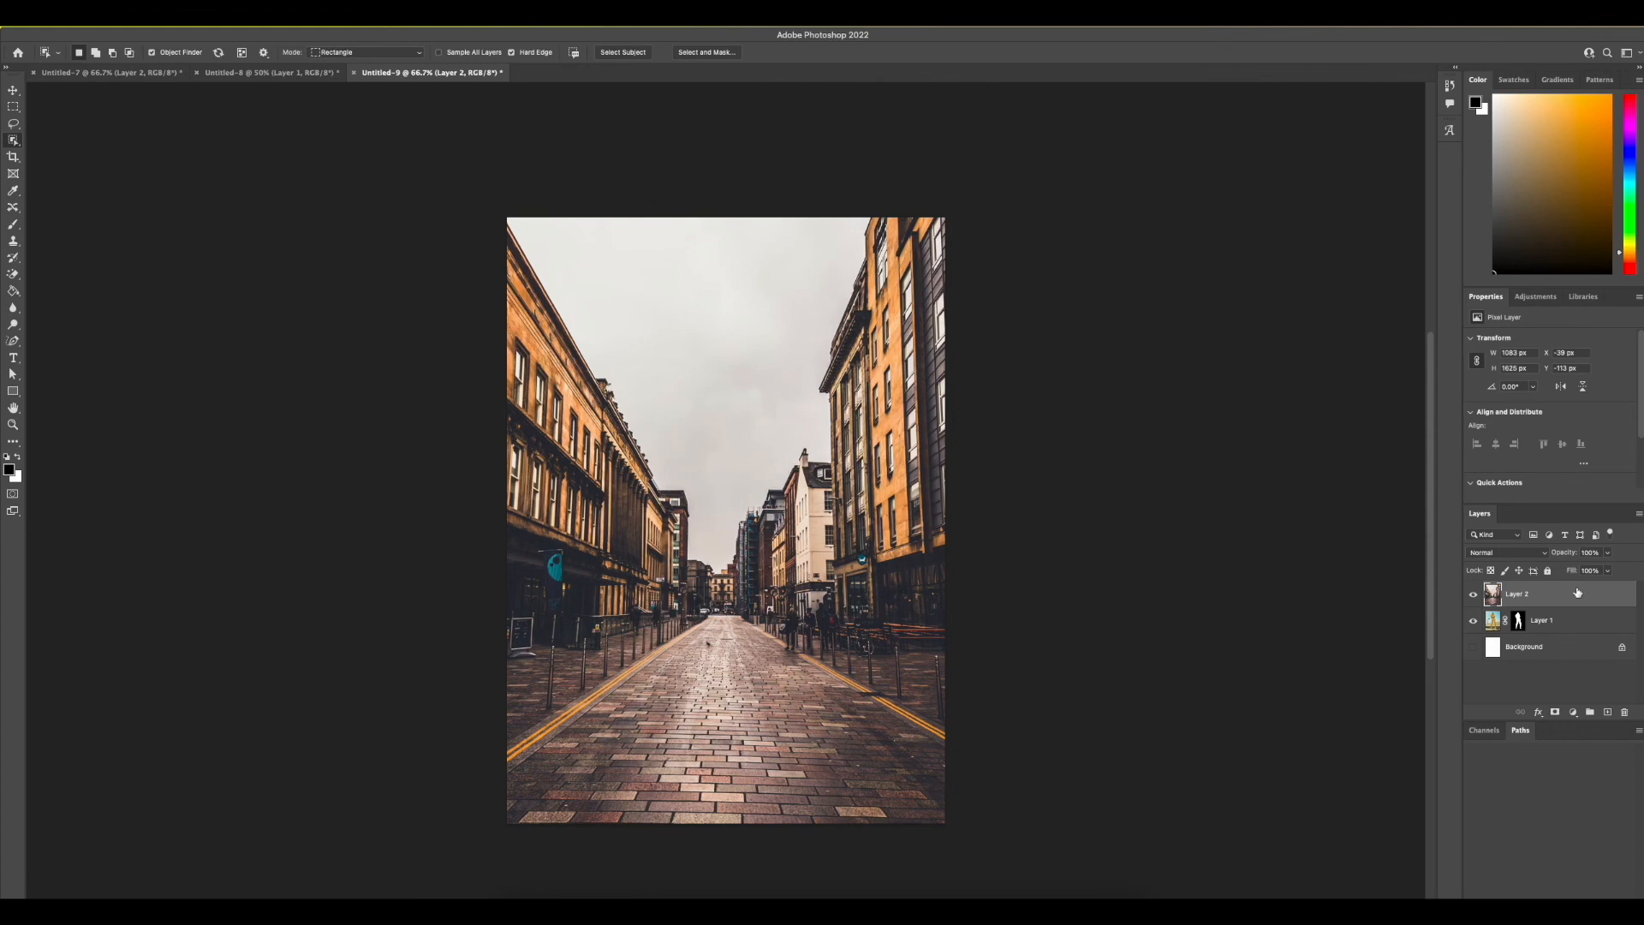
{"action": "left_click_drag", "start_coordinate": [1536, 601], "coordinate": [1541, 633]}
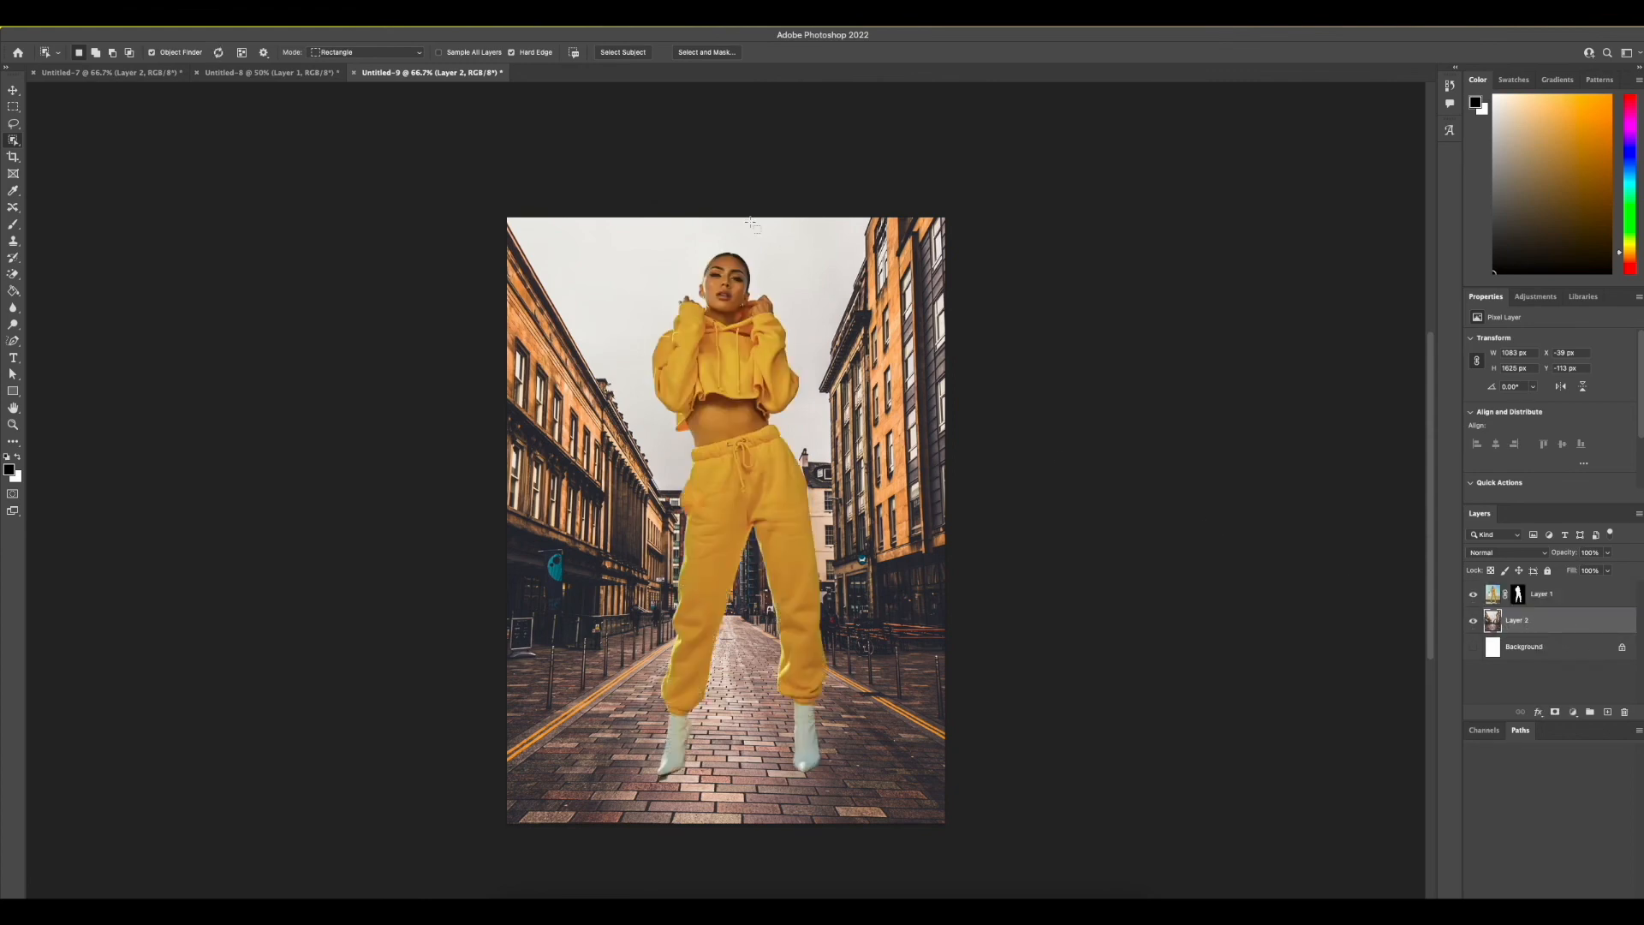
Scale the masked woman's layer down to about 555 px wide, nudge her slightly right on the cobbled street, and deselect the layer
{"action": "left_click", "coordinate": [13, 90]}
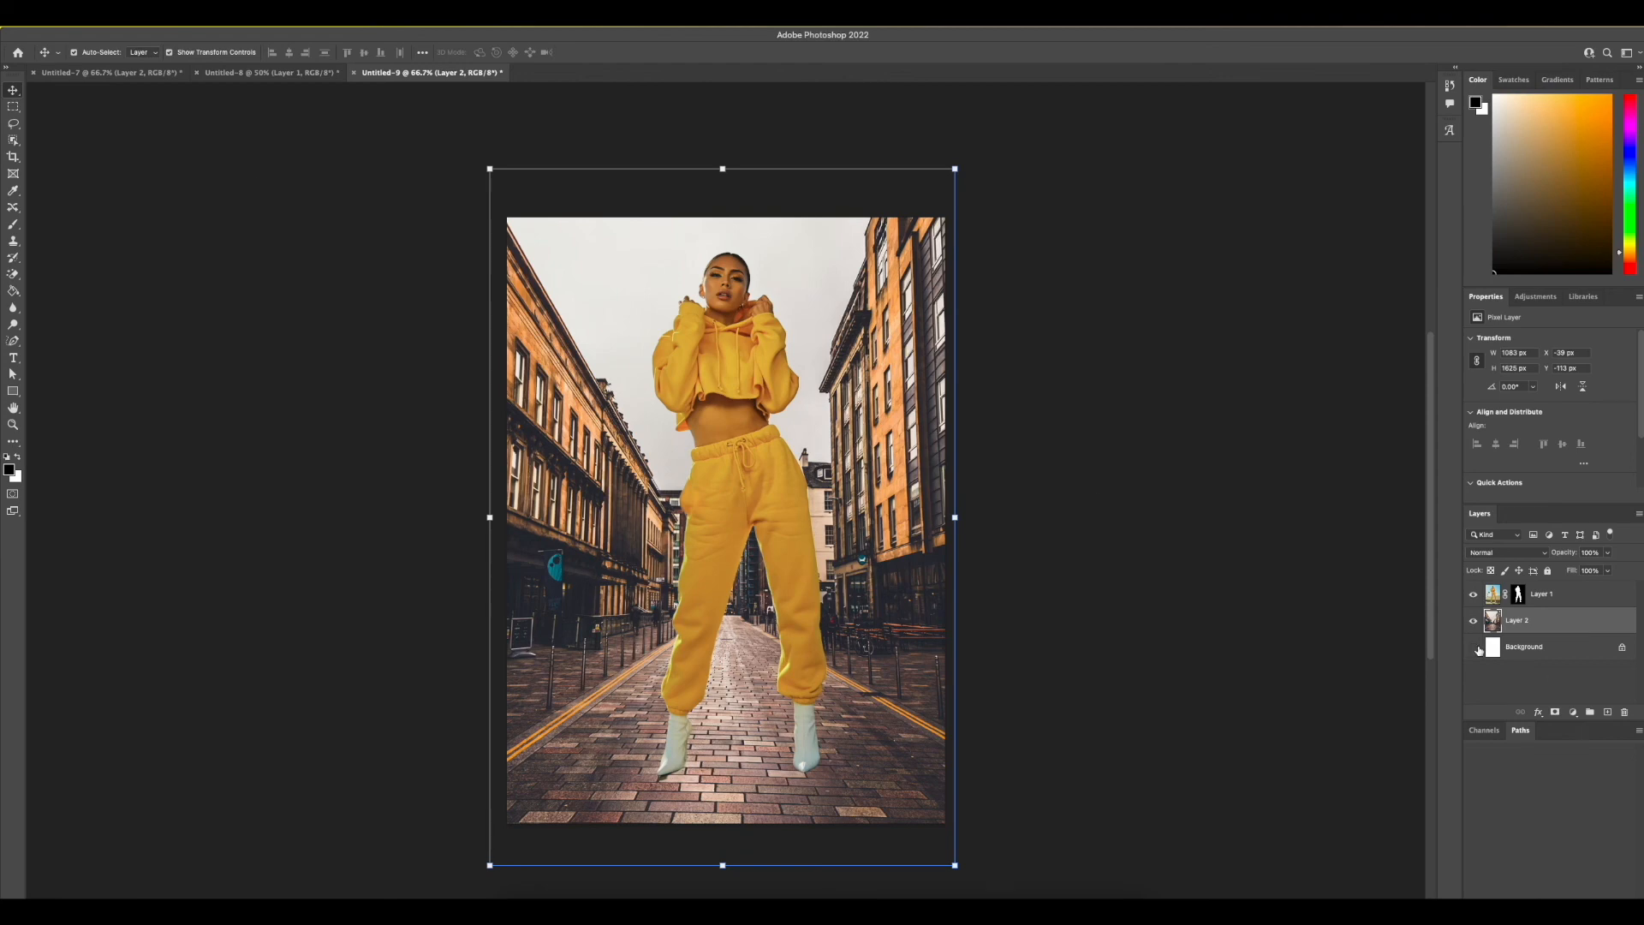
{"action": "left_click", "coordinate": [1552, 596]}
{"action": "key", "text": "ctrl+t"}
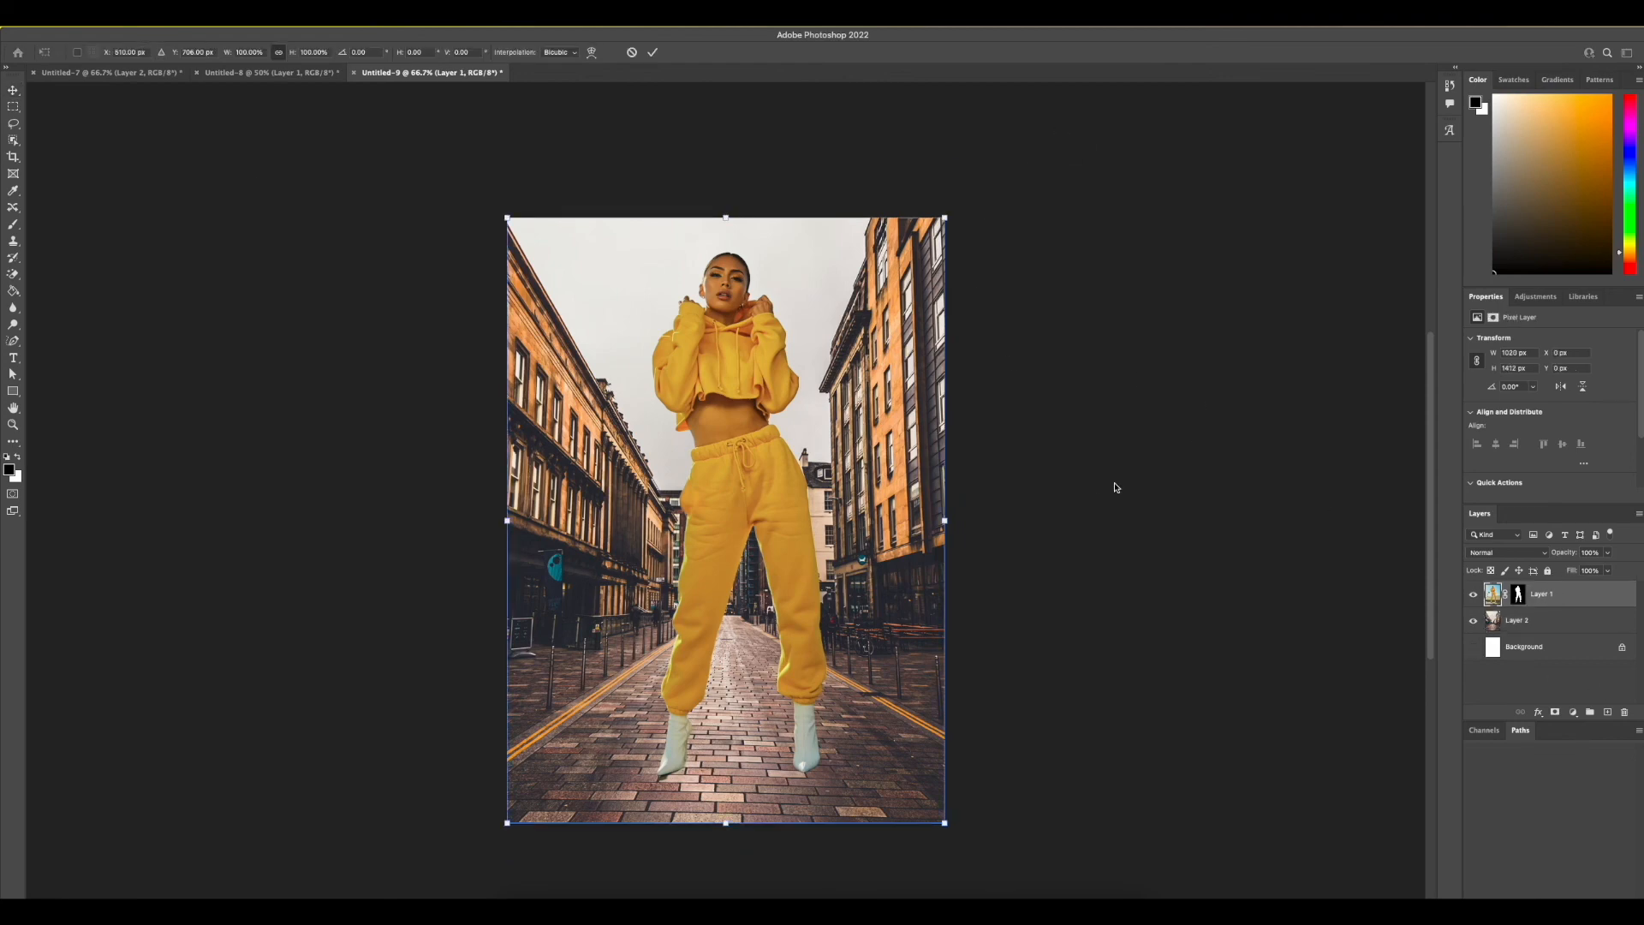
{"action": "left_click_drag", "start_coordinate": [947, 217], "coordinate": [823, 384]}
{"action": "left_click_drag", "start_coordinate": [693, 563], "coordinate": [725, 569]}
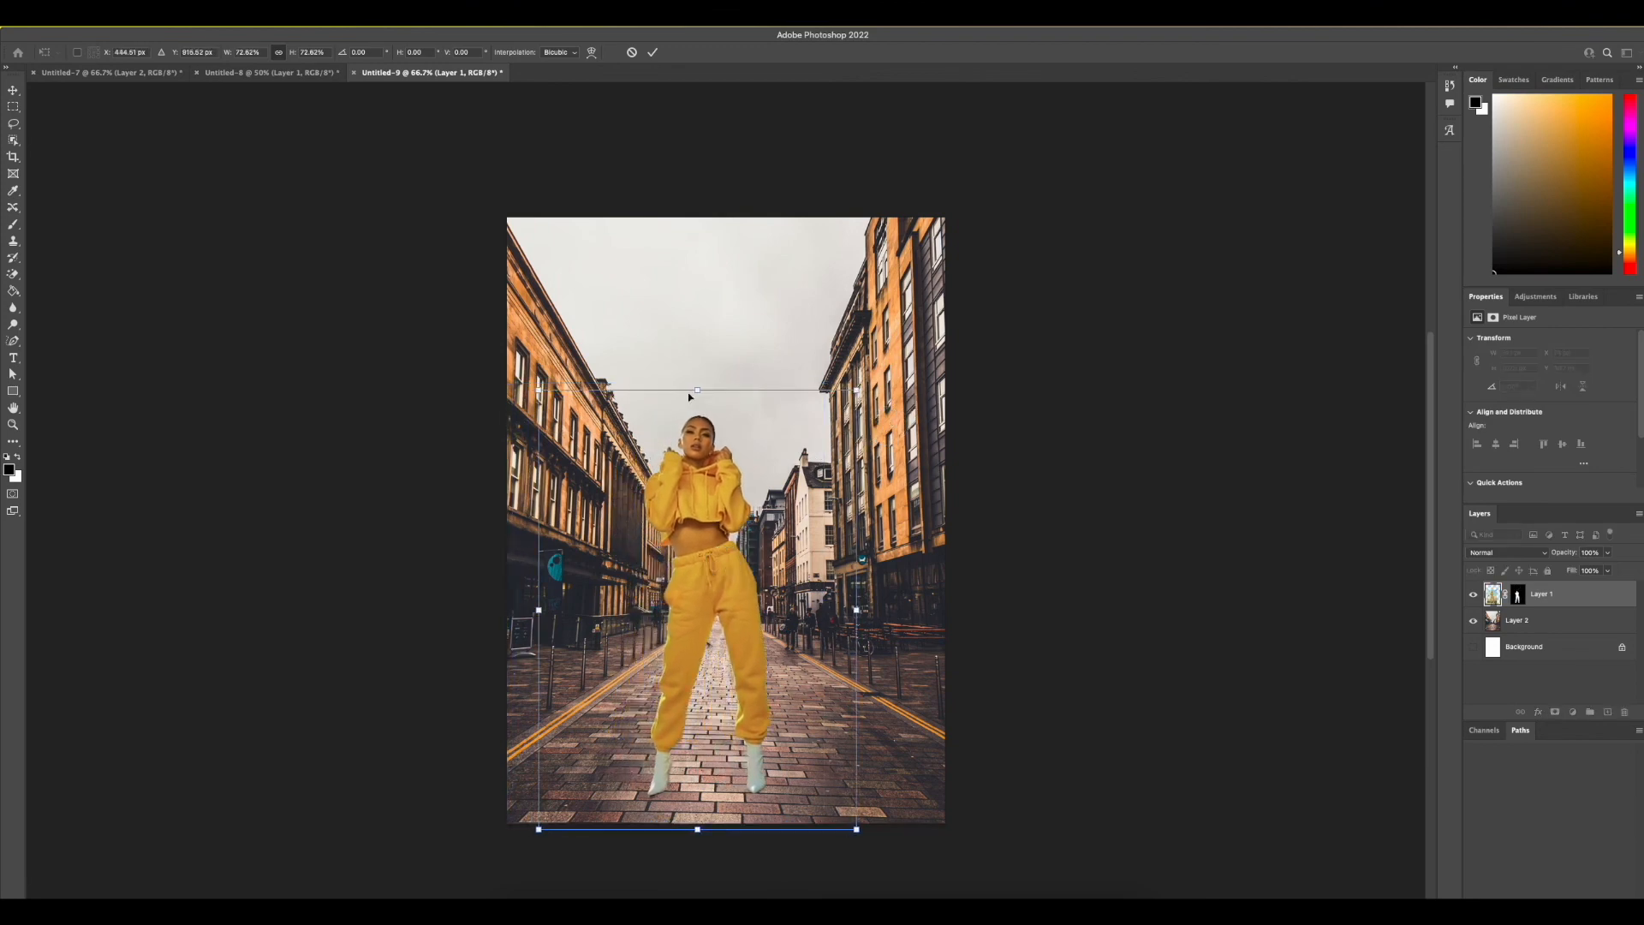
{"action": "left_click_drag", "start_coordinate": [693, 395], "coordinate": [693, 500]}
{"action": "key", "text": "Return"}
{"action": "key", "text": "Right"}
{"action": "key", "text": "Right"}
{"action": "key", "text": "Right"}
{"action": "key", "text": "Right"}
{"action": "key", "text": "Right"}
{"action": "key", "text": "Right"}
{"action": "key", "text": "Right"}
{"action": "key", "text": "Right"}
{"action": "key", "text": "Right"}
{"action": "key", "text": "Right"}
{"action": "key", "text": "Right"}
{"action": "key", "text": "Right"}
{"action": "key", "text": "Right"}
{"action": "key", "text": "Right"}
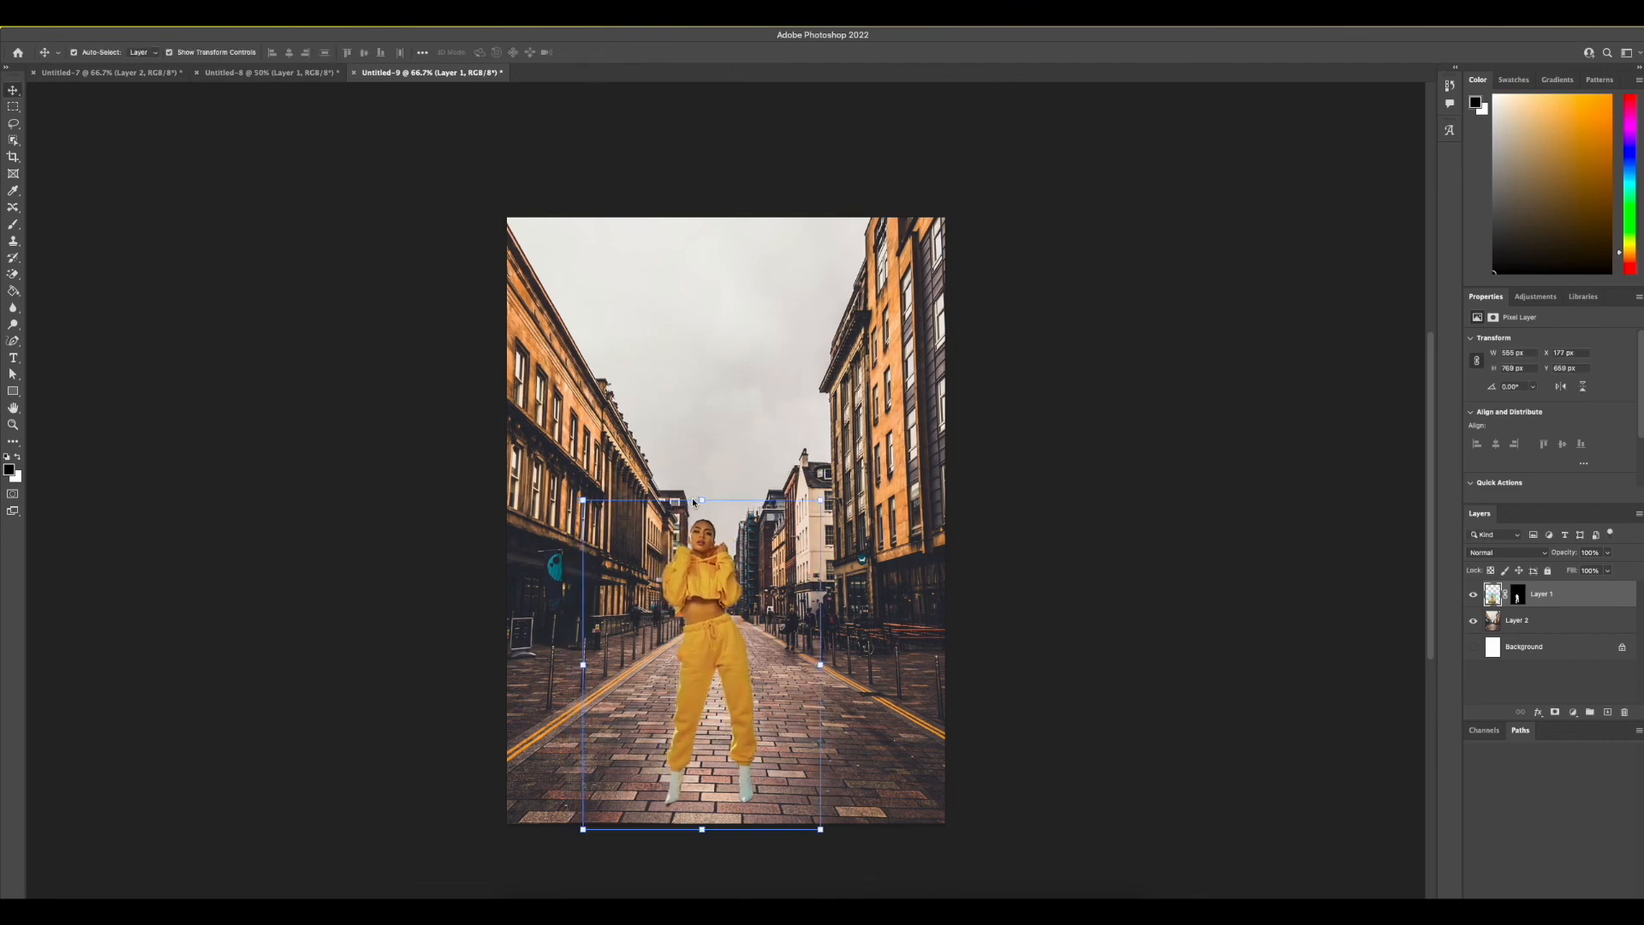
{"action": "left_click", "coordinate": [1046, 532]}
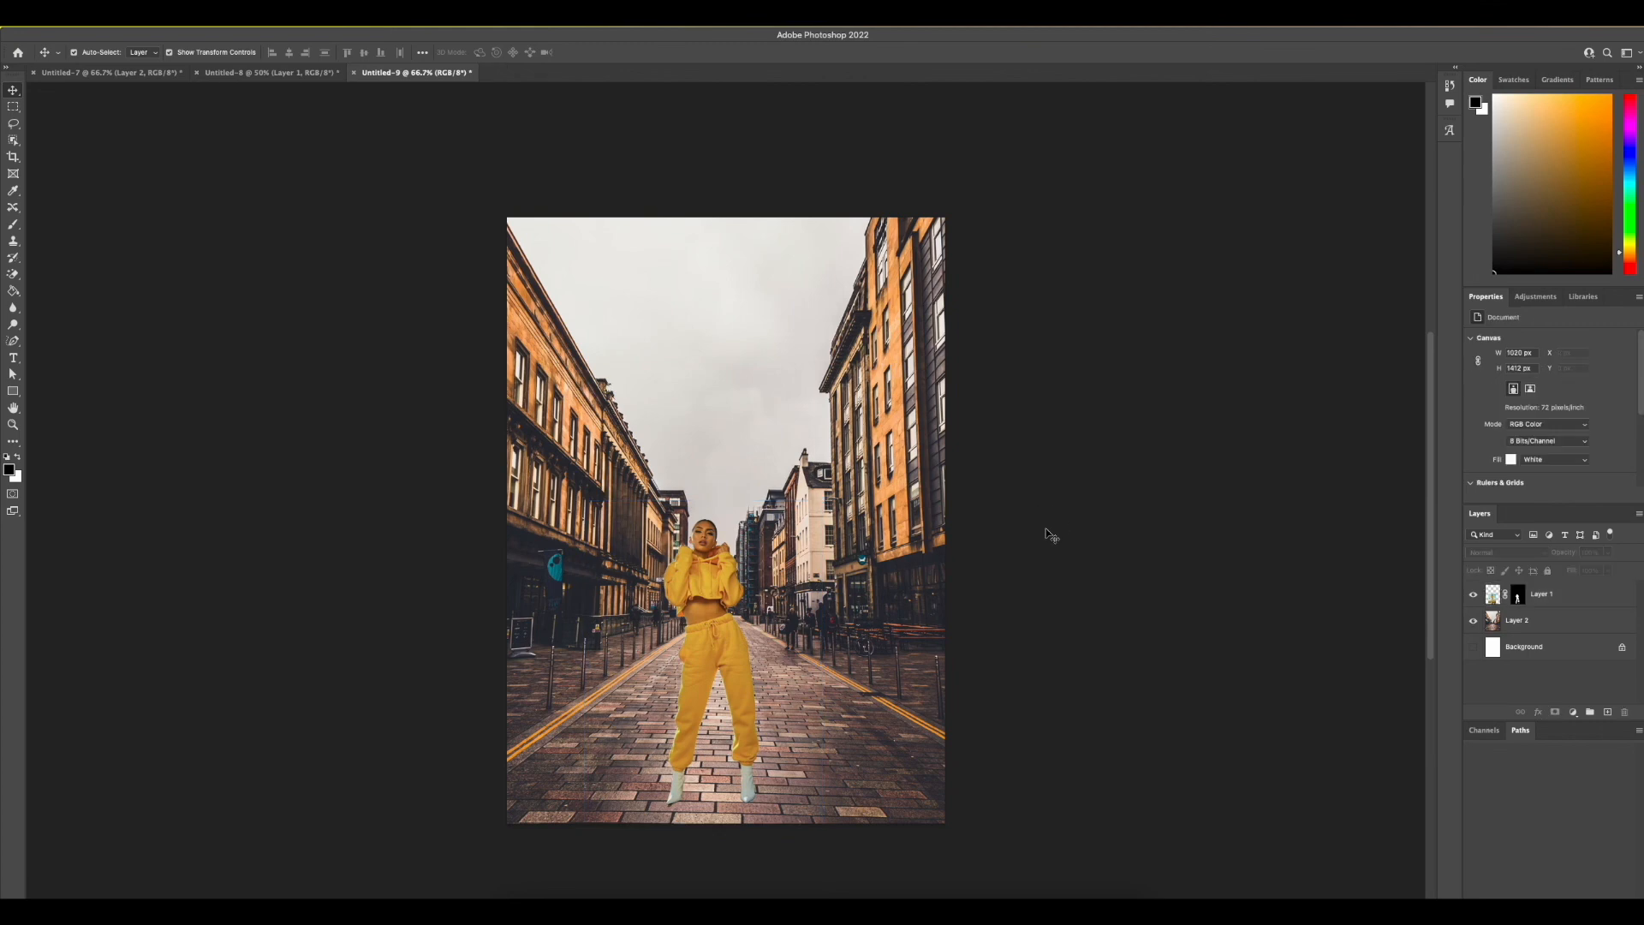